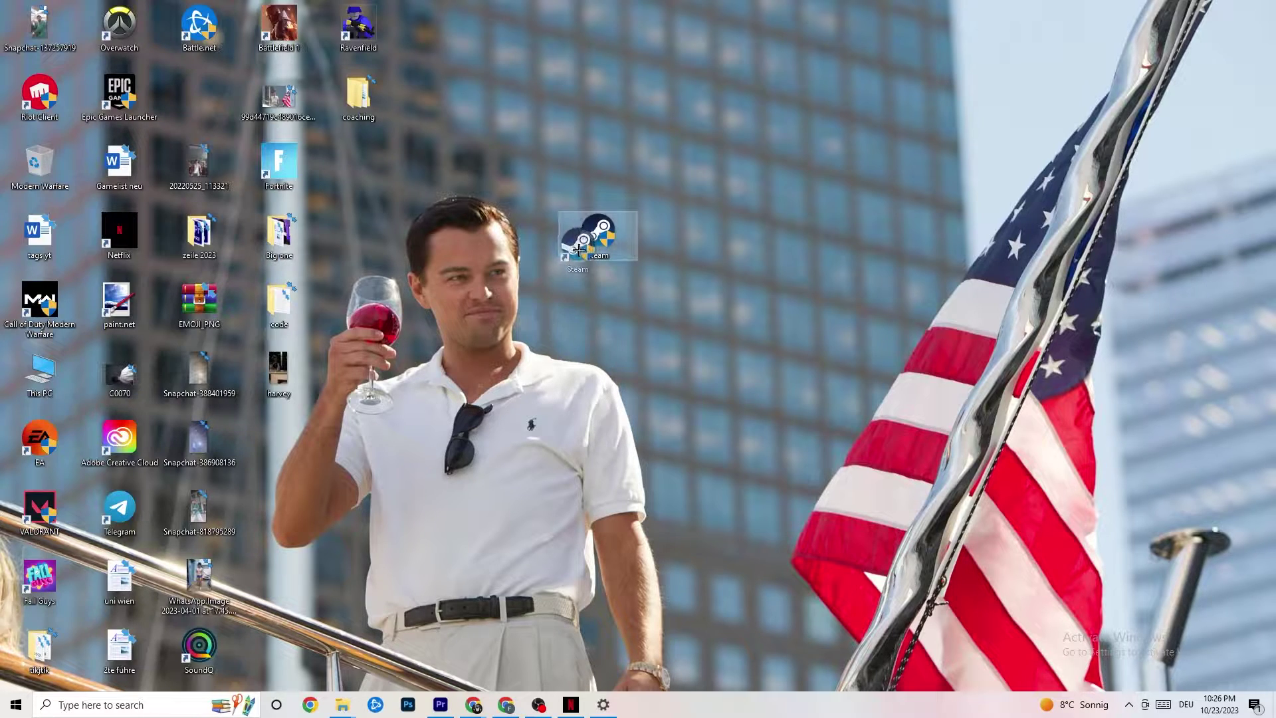
In the Steam shortcut's Properties, enable Windows 8 compatibility mode and Run as administrator
{"action": "right_click", "coordinate": [596, 236]}
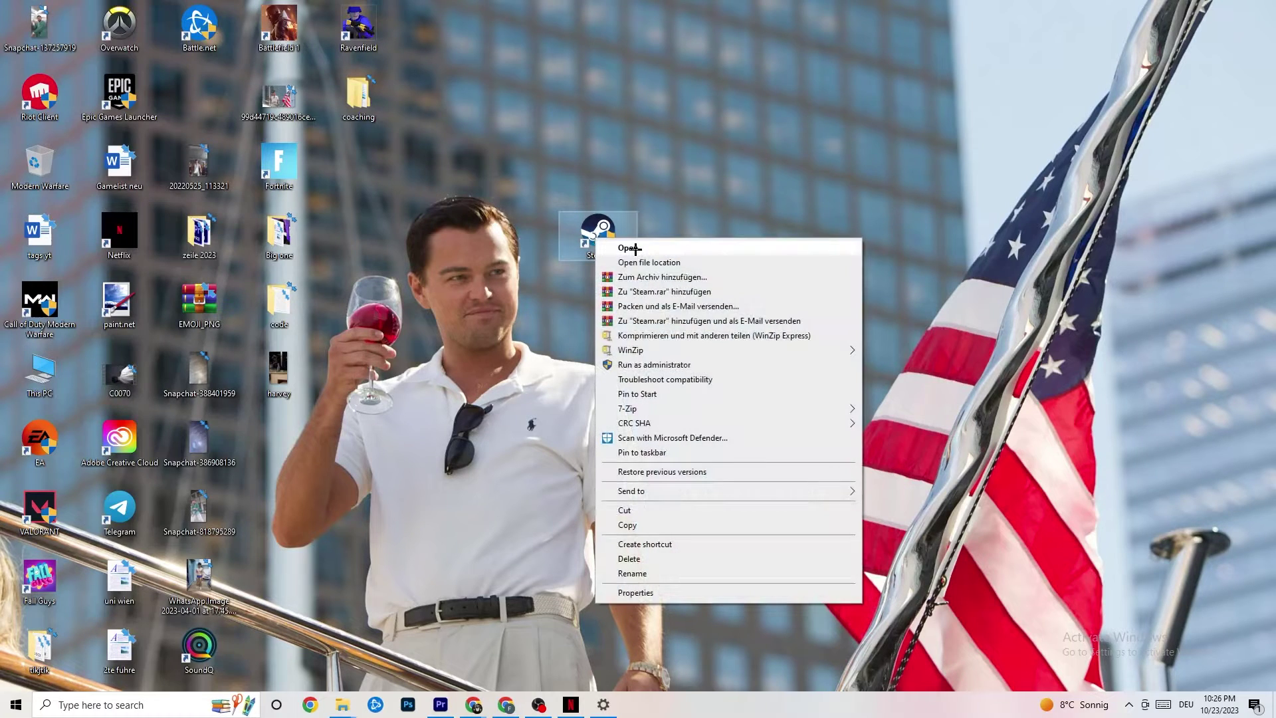
{"action": "left_click", "coordinate": [664, 593]}
{"action": "left_click_drag", "start_coordinate": [695, 246], "coordinate": [632, 146]}
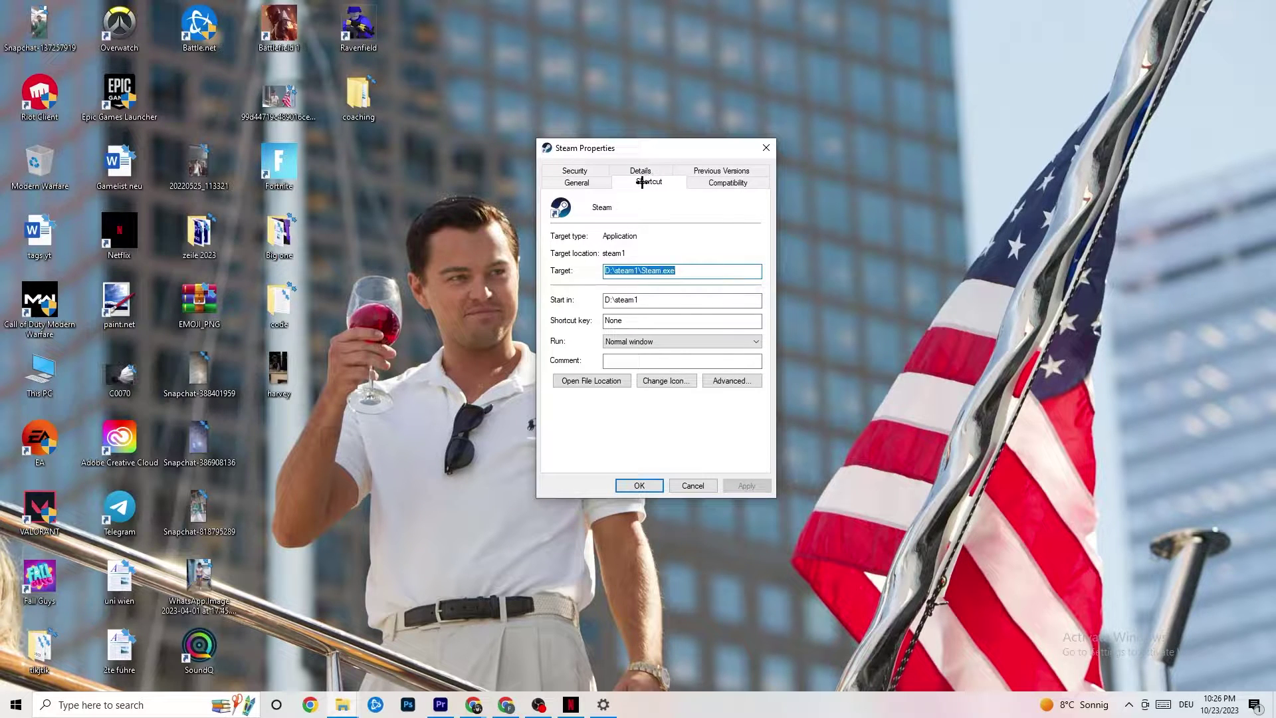
{"action": "left_click", "coordinate": [693, 182]}
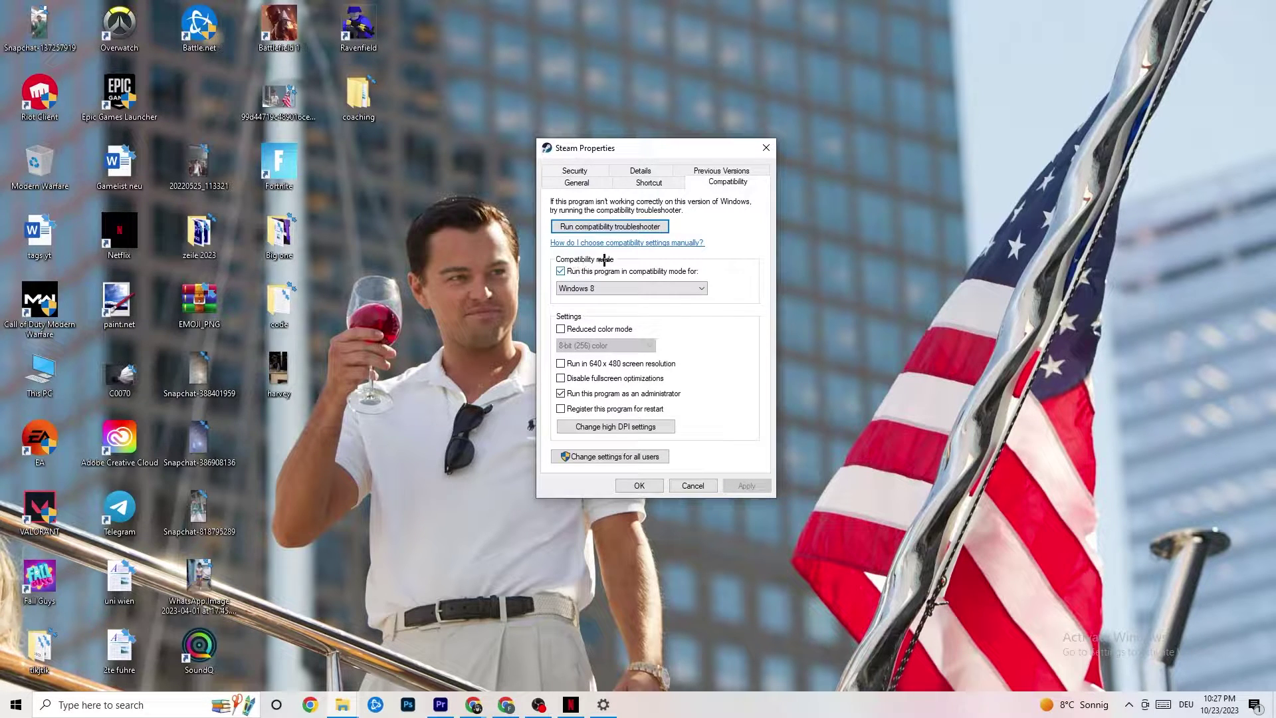
{"action": "left_click", "coordinate": [561, 272]}
{"action": "left_click", "coordinate": [619, 287]}
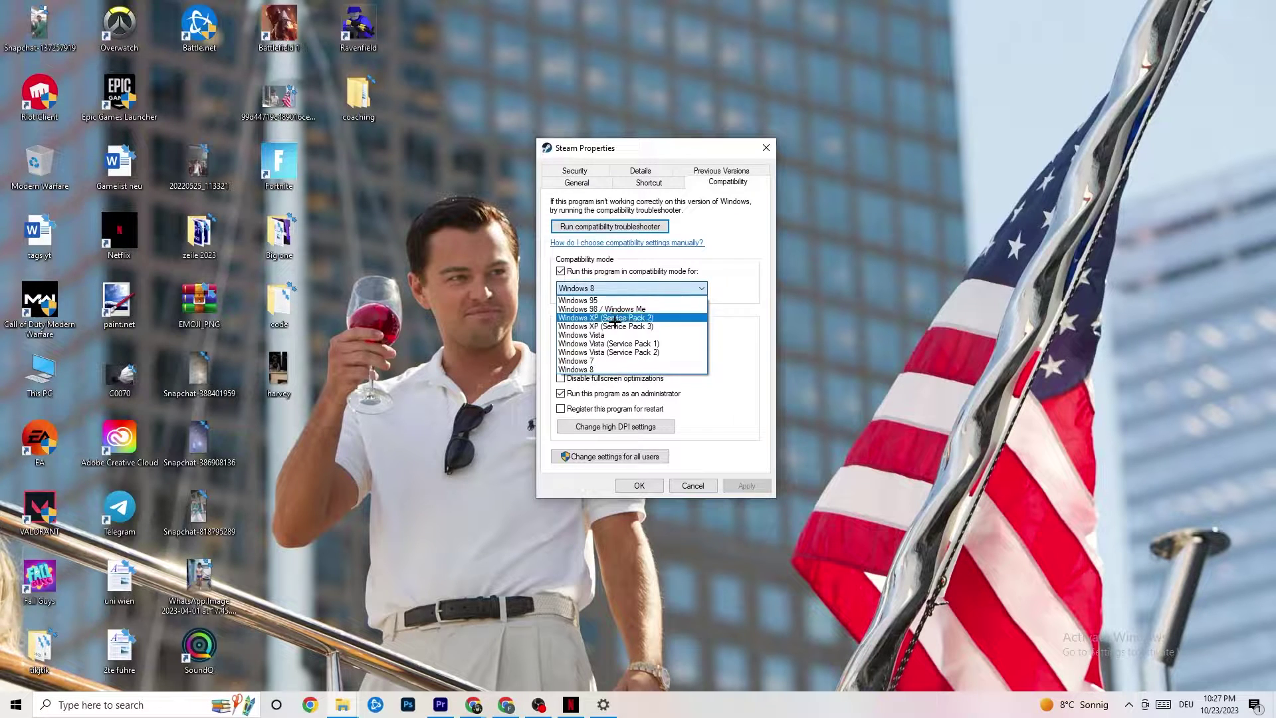
{"action": "left_click", "coordinate": [725, 307]}
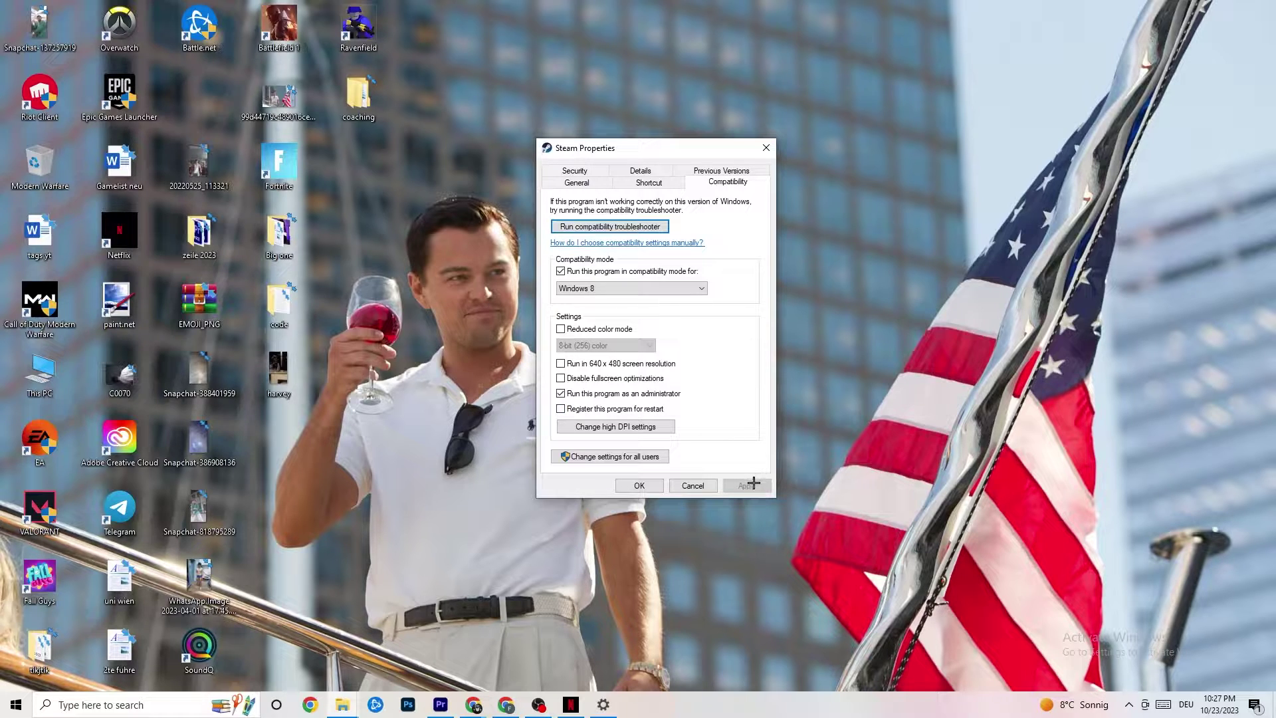
{"action": "left_click", "coordinate": [638, 487]}
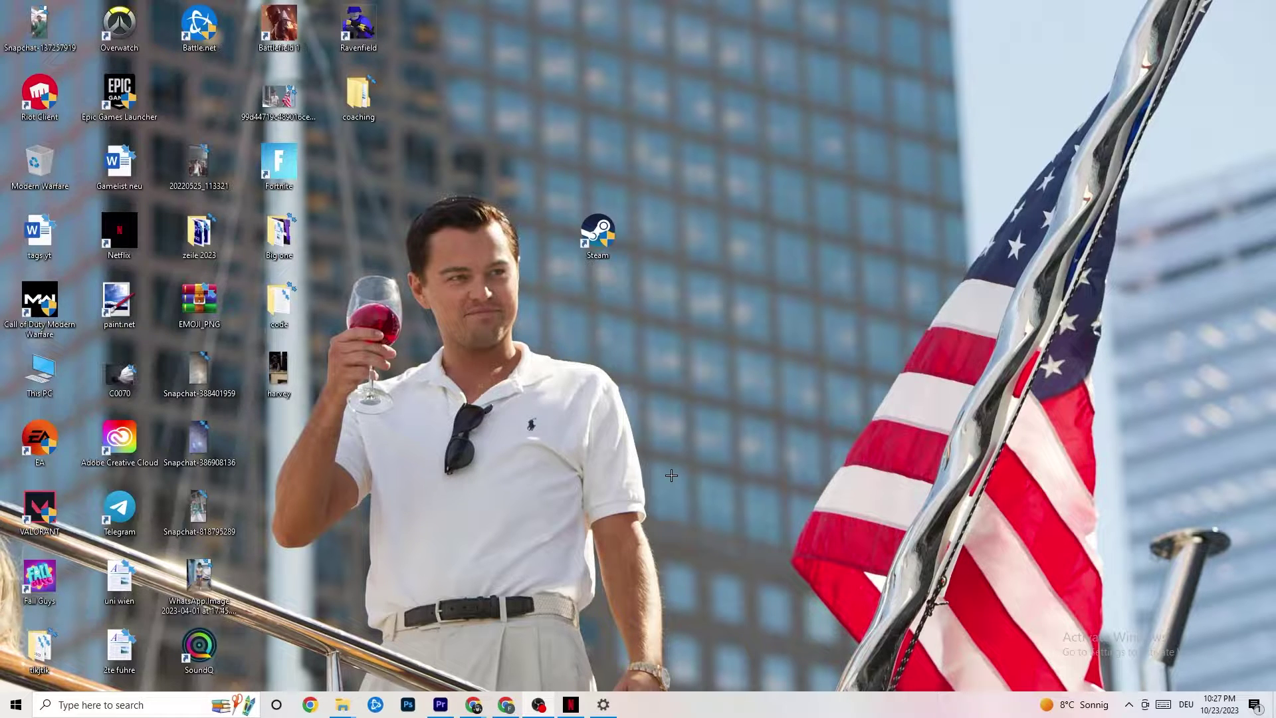
Dismiss the Start menu and Steam shortcut menu, then bring up the taskbar's context menu
{"action": "left_click", "coordinate": [16, 705]}
{"action": "left_click", "coordinate": [441, 662]}
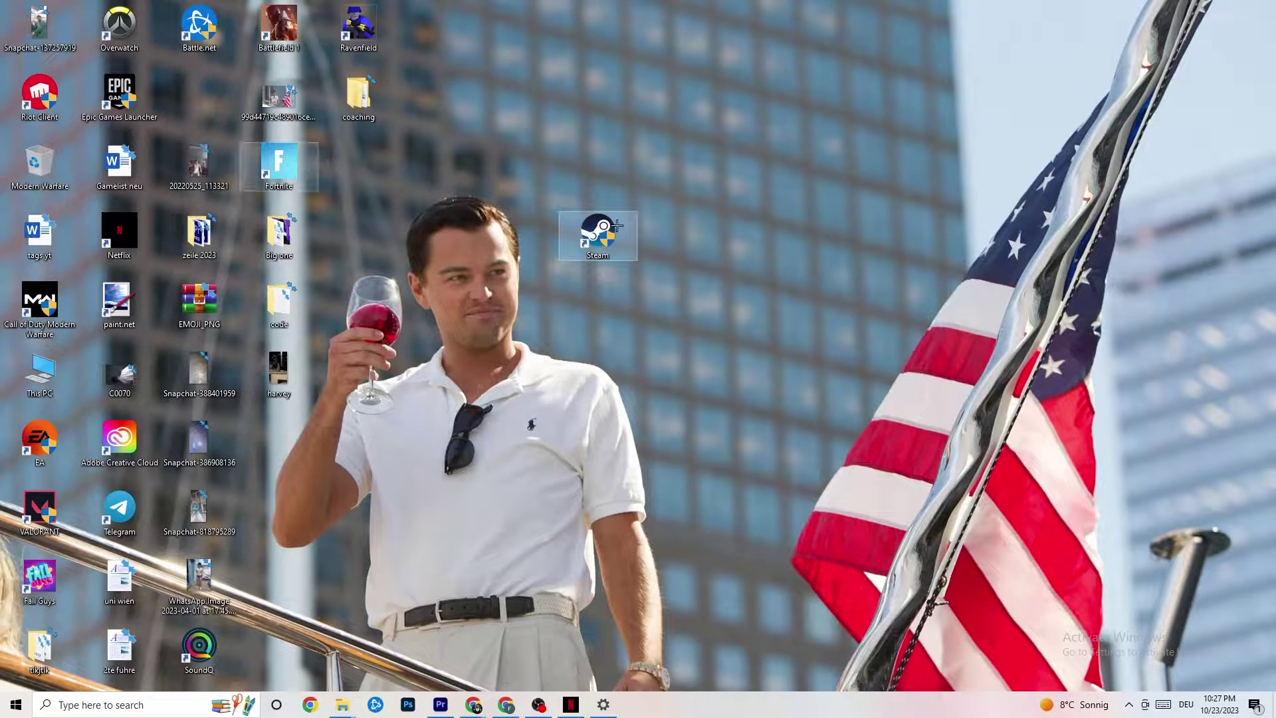
{"action": "right_click", "coordinate": [586, 240]}
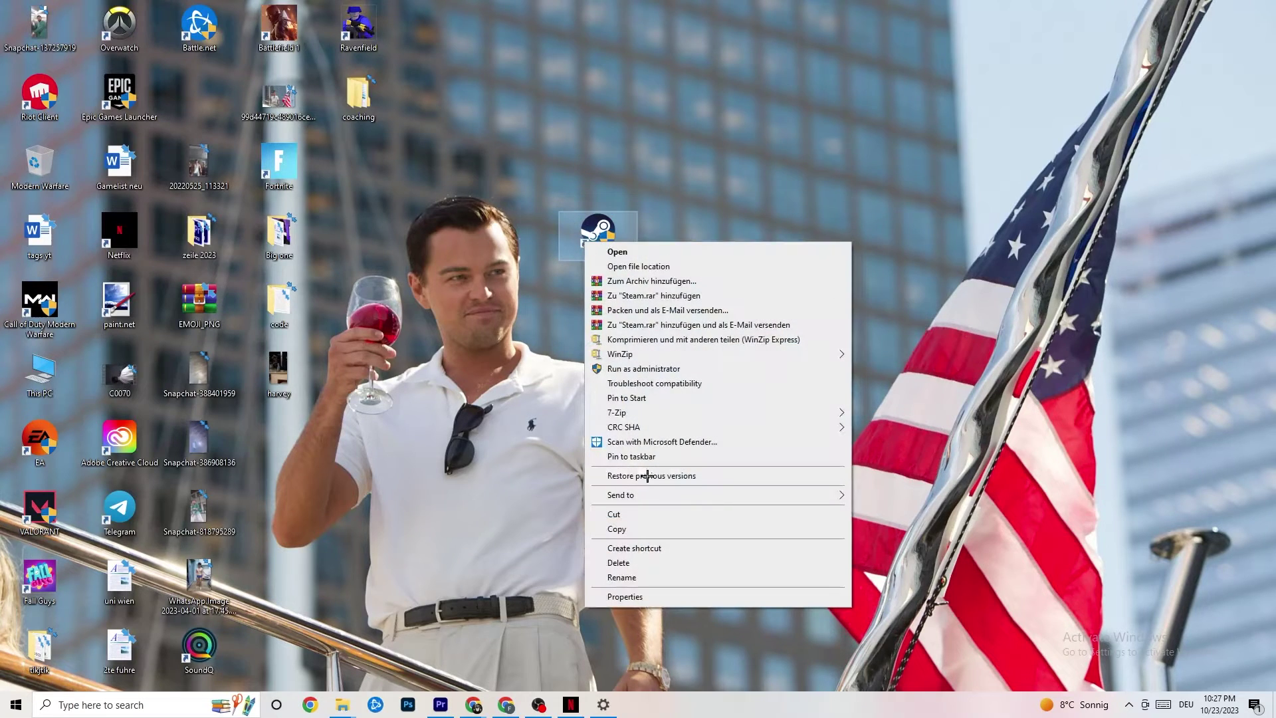
{"action": "left_click", "coordinate": [565, 367]}
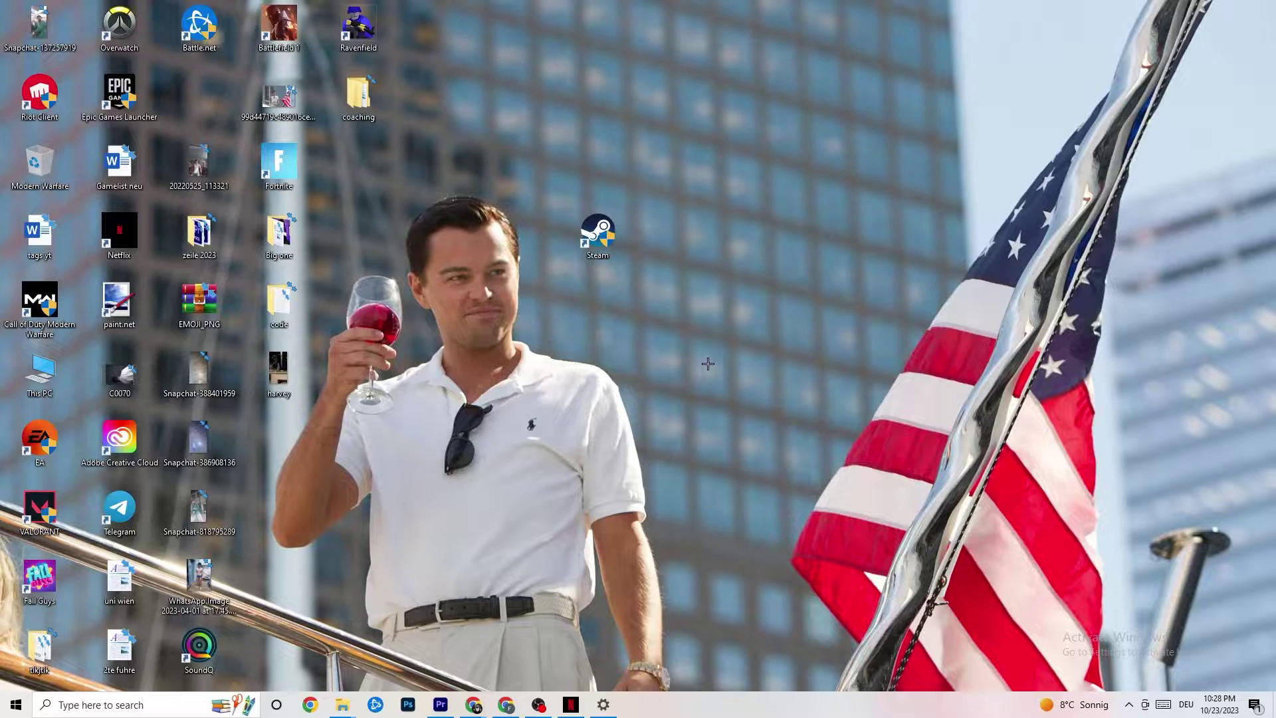
{"action": "right_click", "coordinate": [708, 714]}
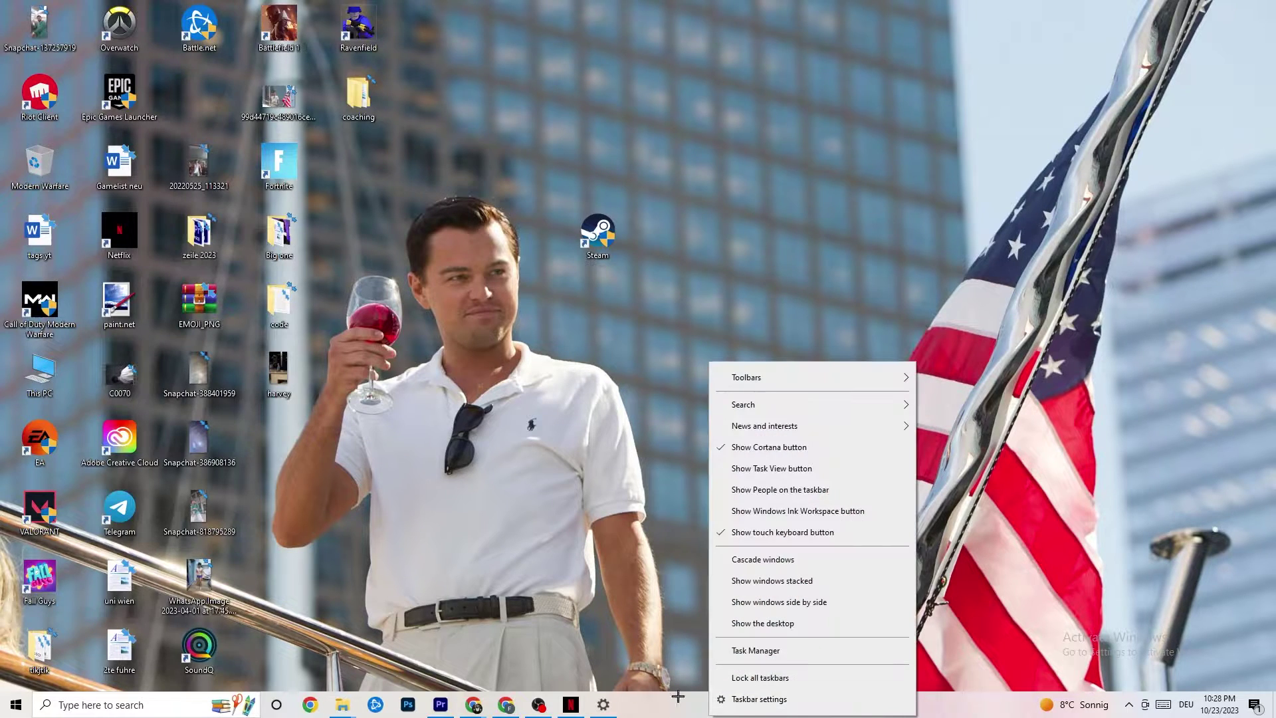
Launch Task Manager maximized and inspect the Google Chrome process options without ending it
{"action": "left_click", "coordinate": [767, 651]}
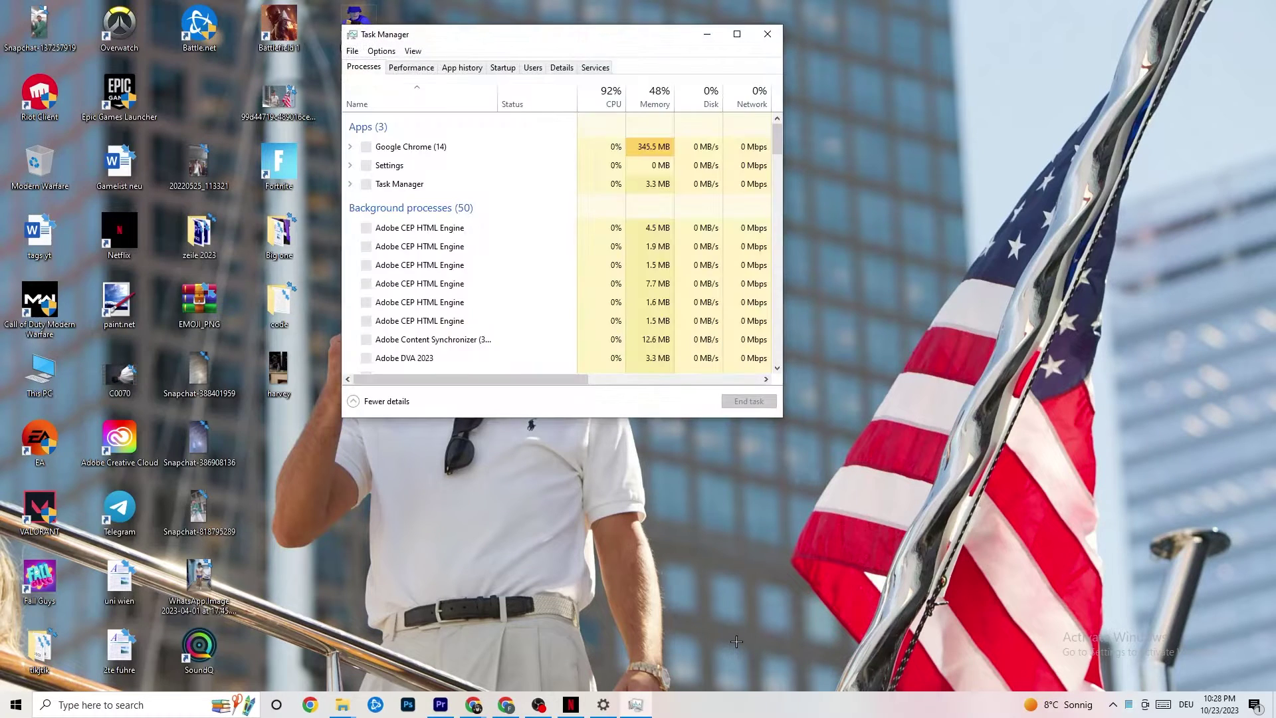
{"action": "left_click", "coordinate": [736, 34]}
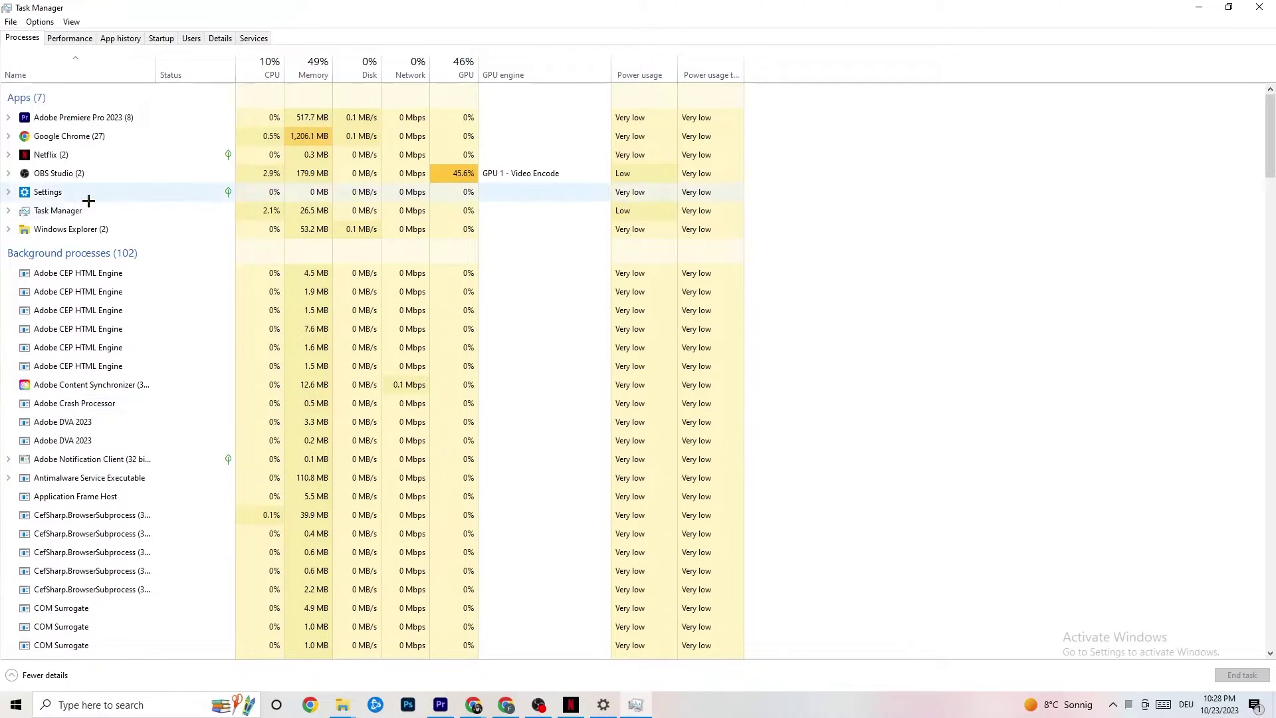
{"action": "right_click", "coordinate": [92, 136]}
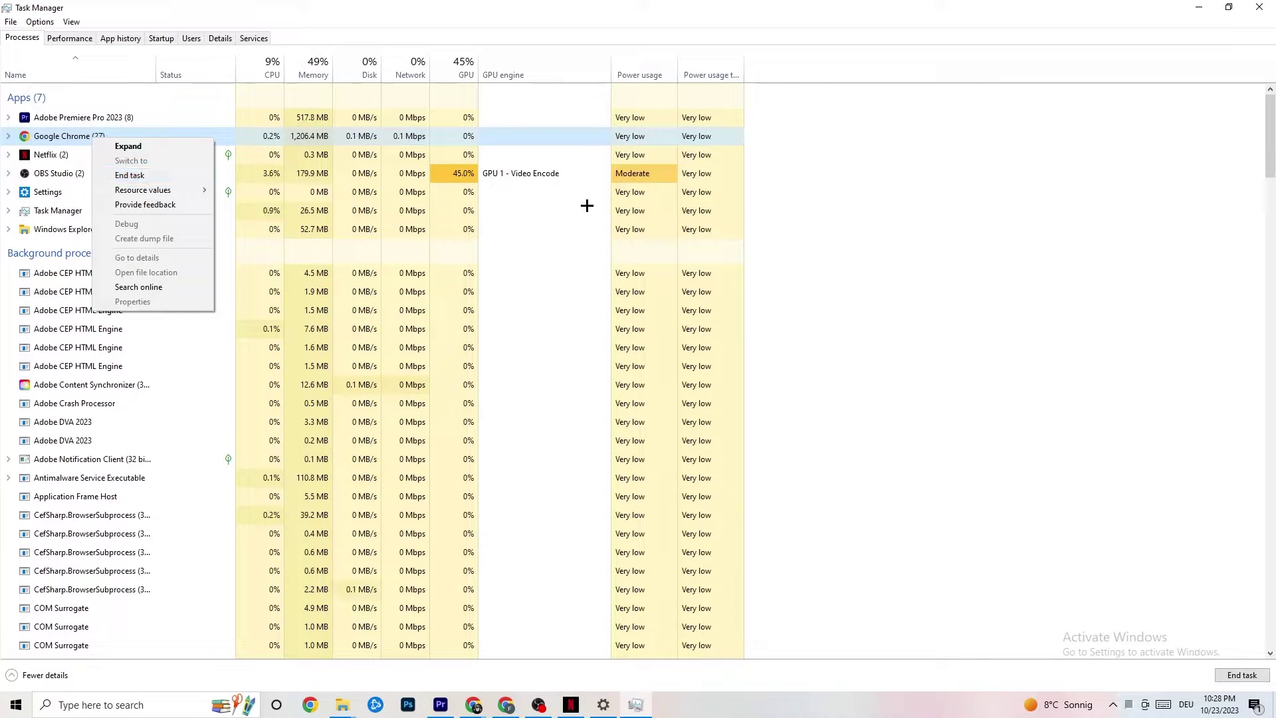
{"action": "left_click", "coordinate": [906, 158]}
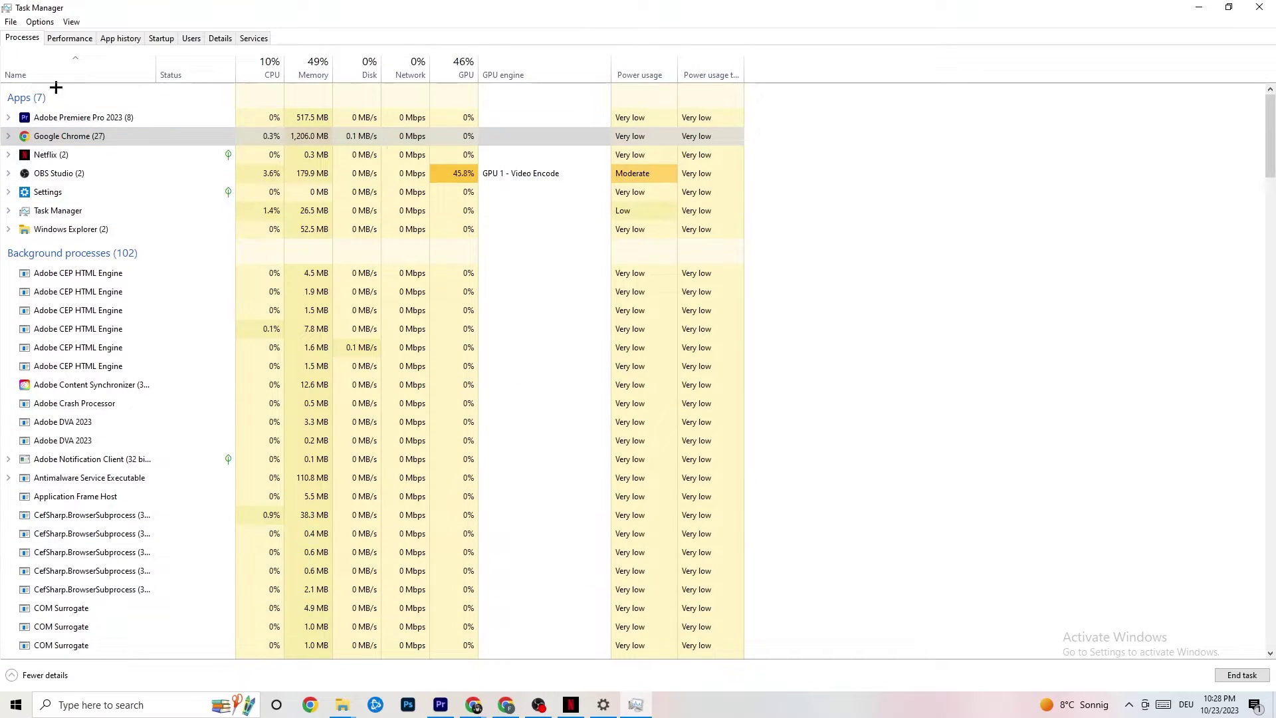
On the Details tab, check Adobe Premiere Pro's priority levels and leave it at Normal
{"action": "left_click", "coordinate": [220, 37]}
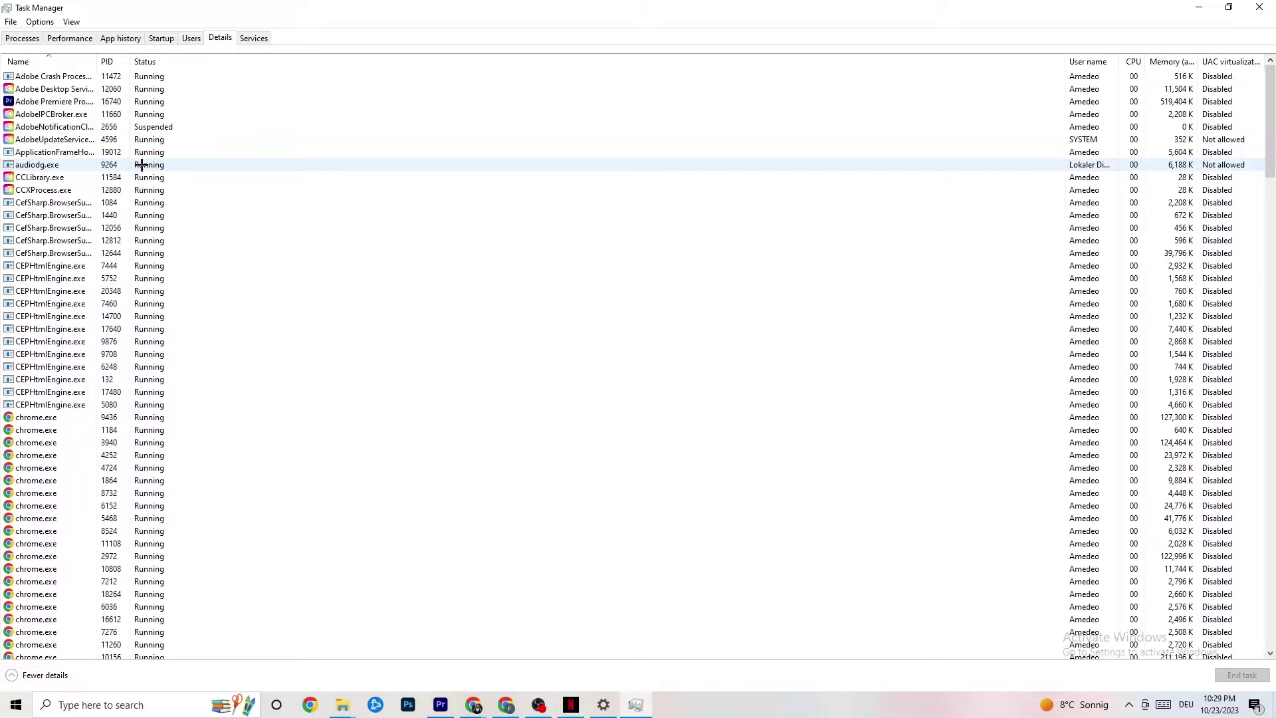
{"action": "right_click", "coordinate": [69, 104]}
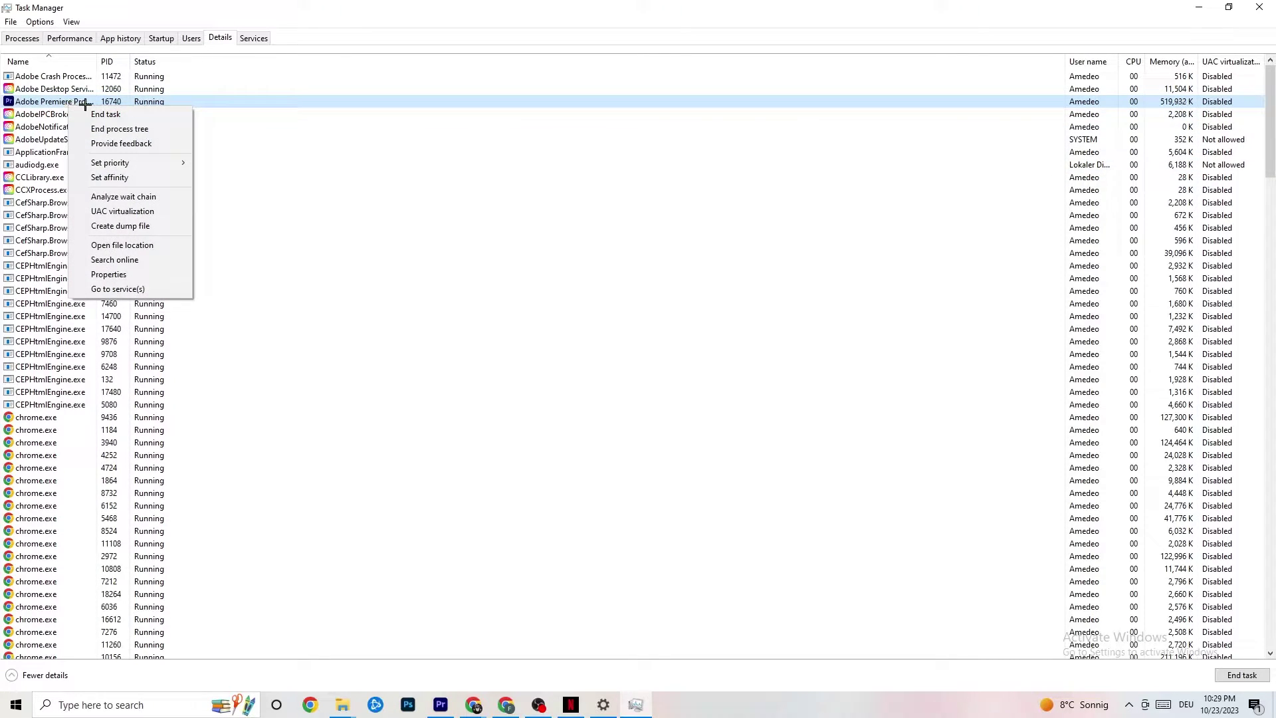
{"action": "mouse_move", "coordinate": [124, 169]}
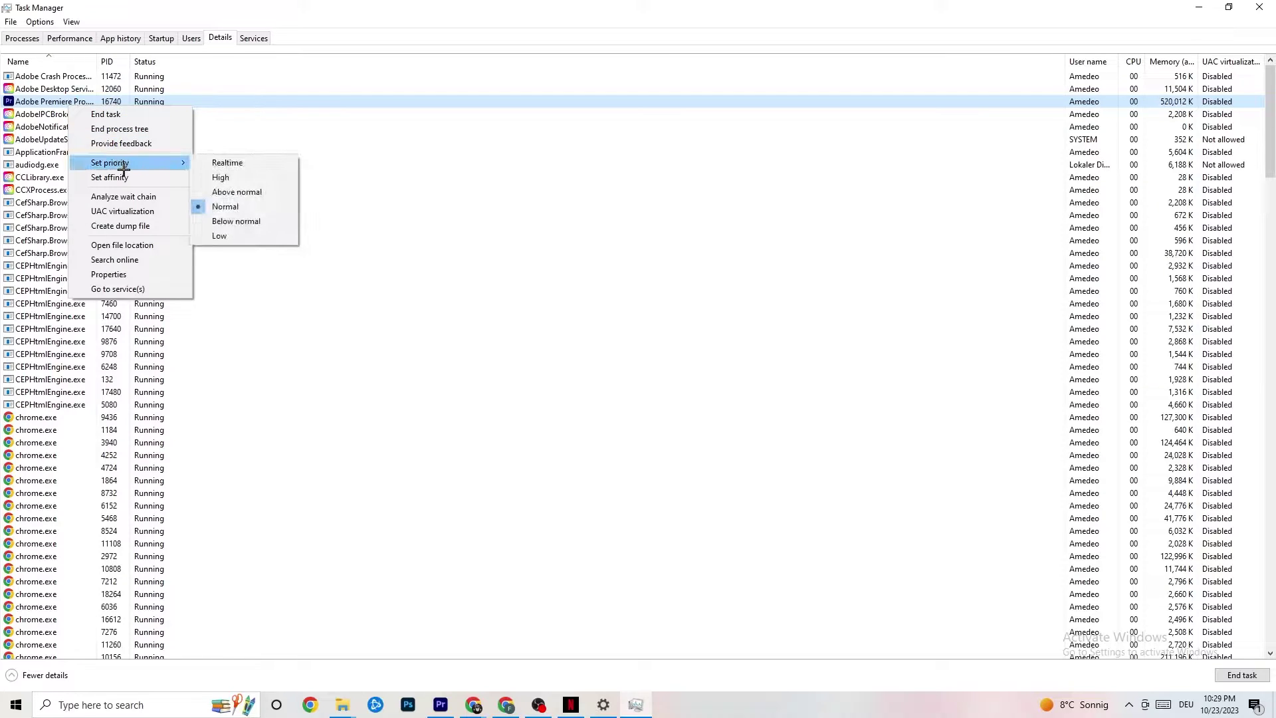
{"action": "left_click", "coordinate": [176, 157]}
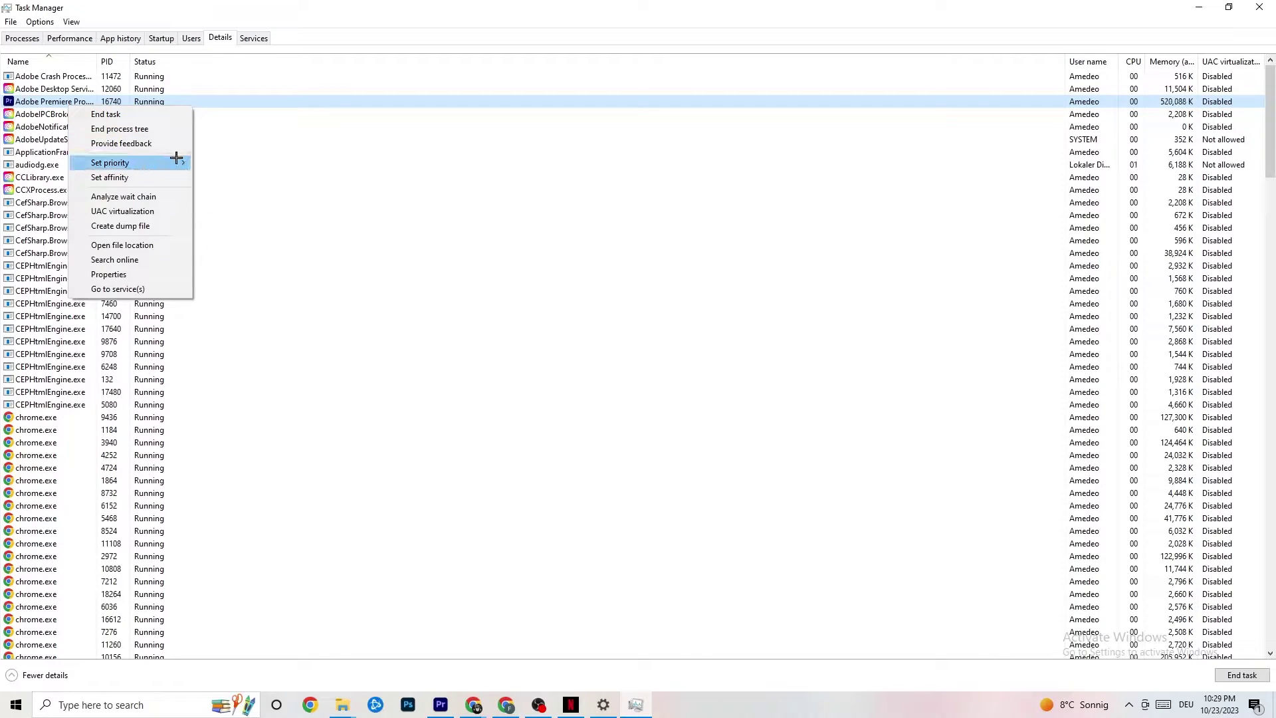
{"action": "left_click", "coordinate": [176, 160]}
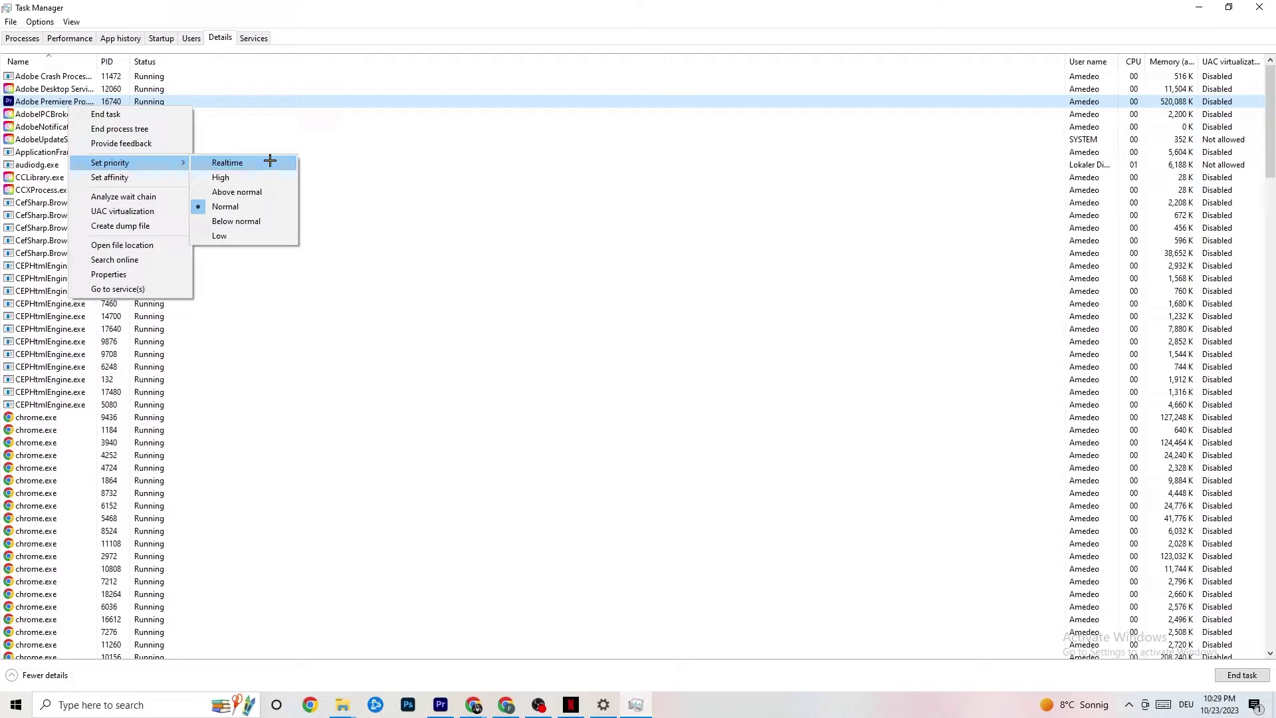
{"action": "left_click", "coordinate": [345, 140]}
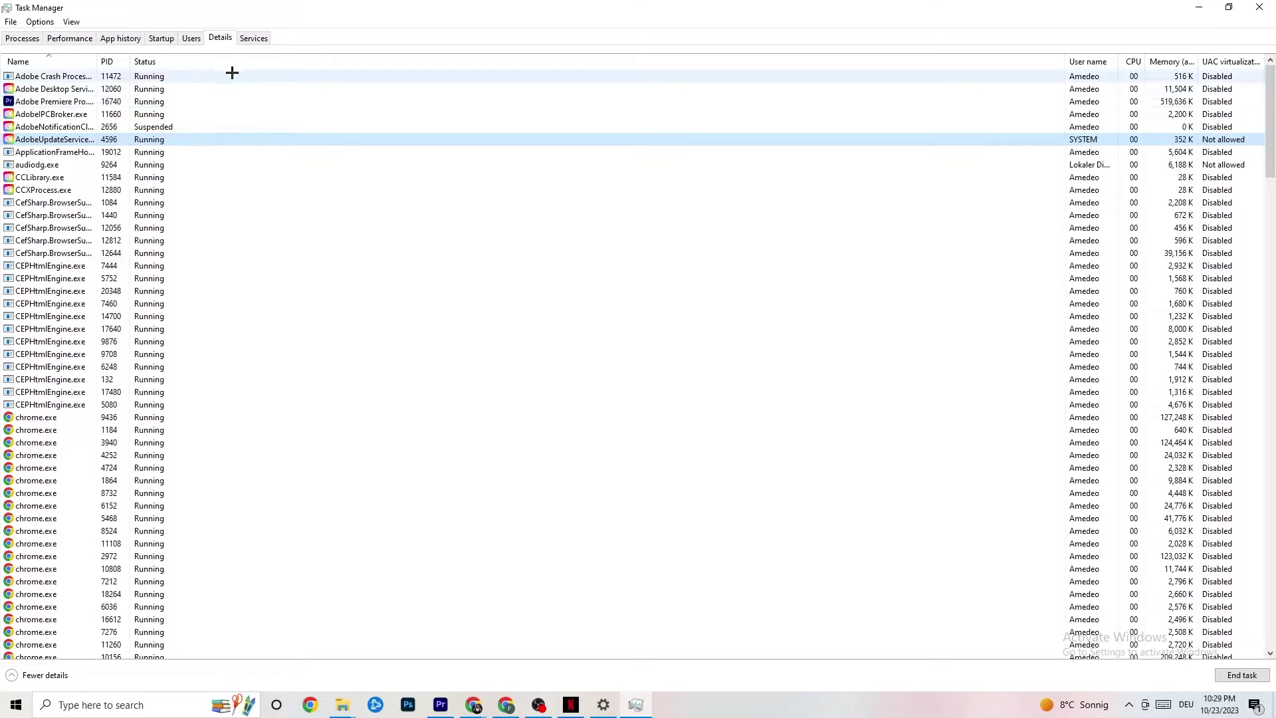
{"action": "left_click", "coordinate": [160, 38]}
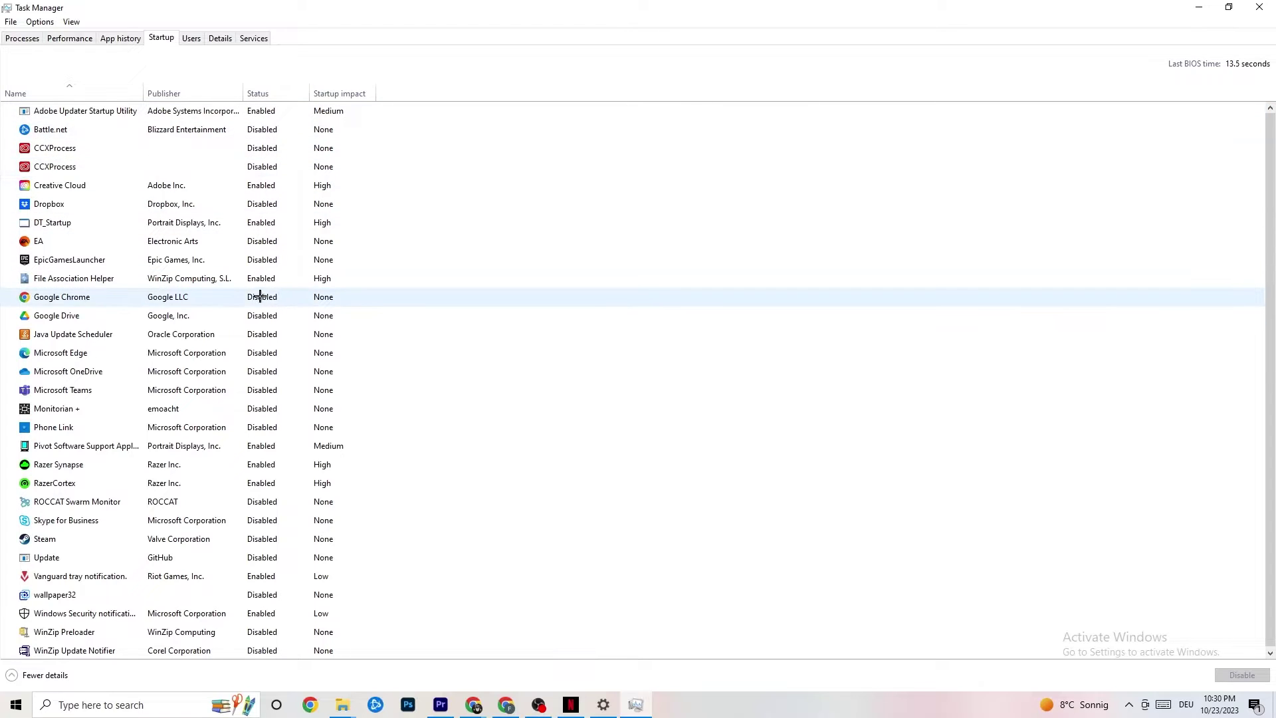
{"action": "right_click", "coordinate": [259, 464]}
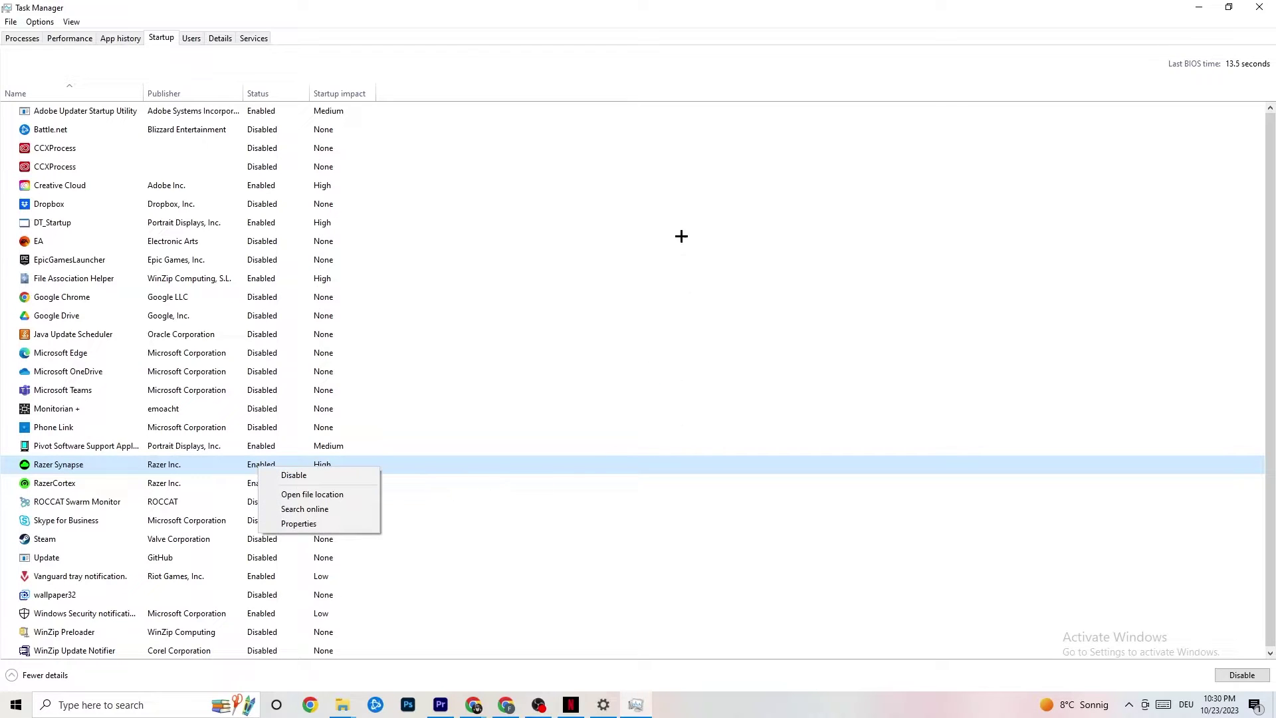
{"action": "left_click", "coordinate": [658, 67]}
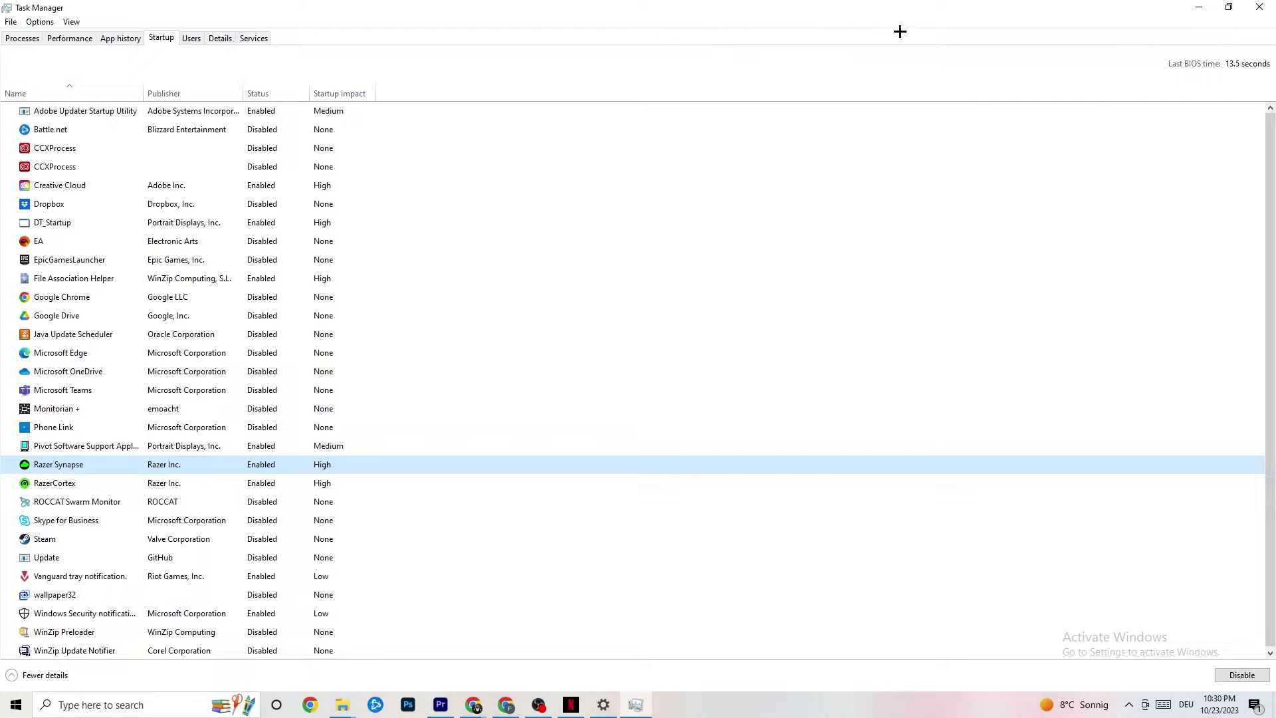
Close Task Manager and open Windows Settings to the System Display page
{"action": "left_click", "coordinate": [1256, 7]}
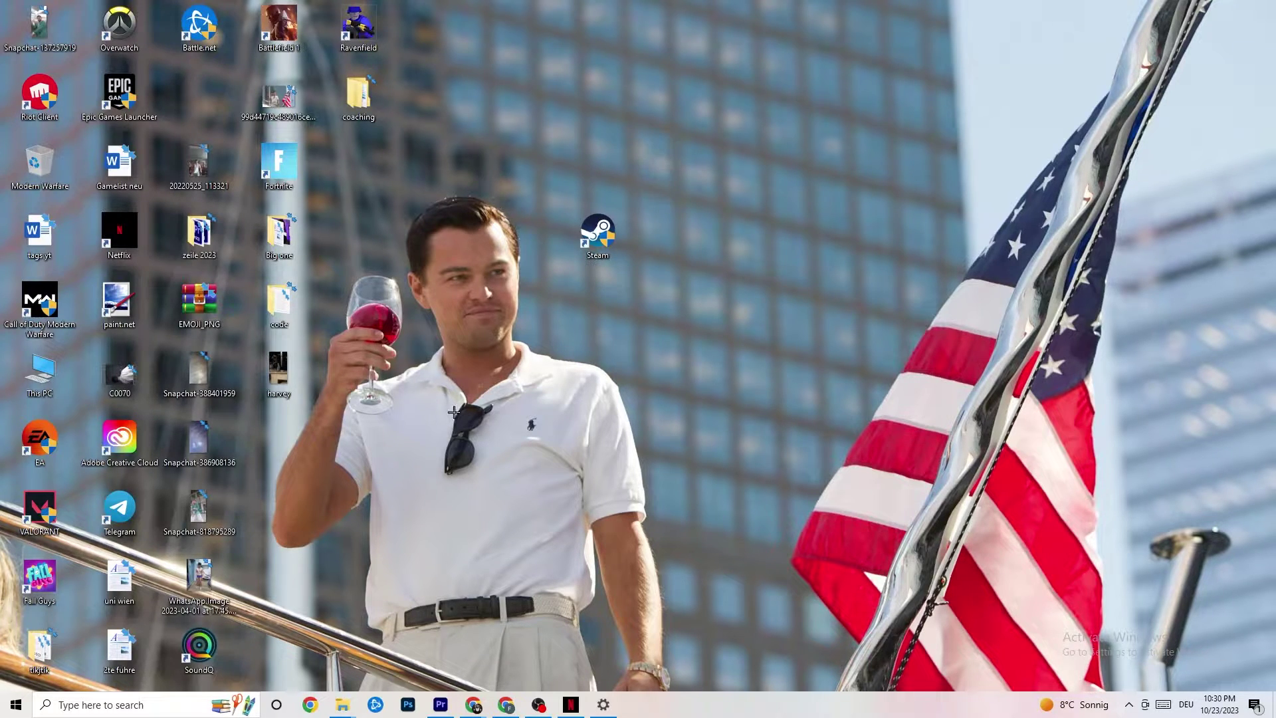
{"action": "left_click", "coordinate": [15, 706]}
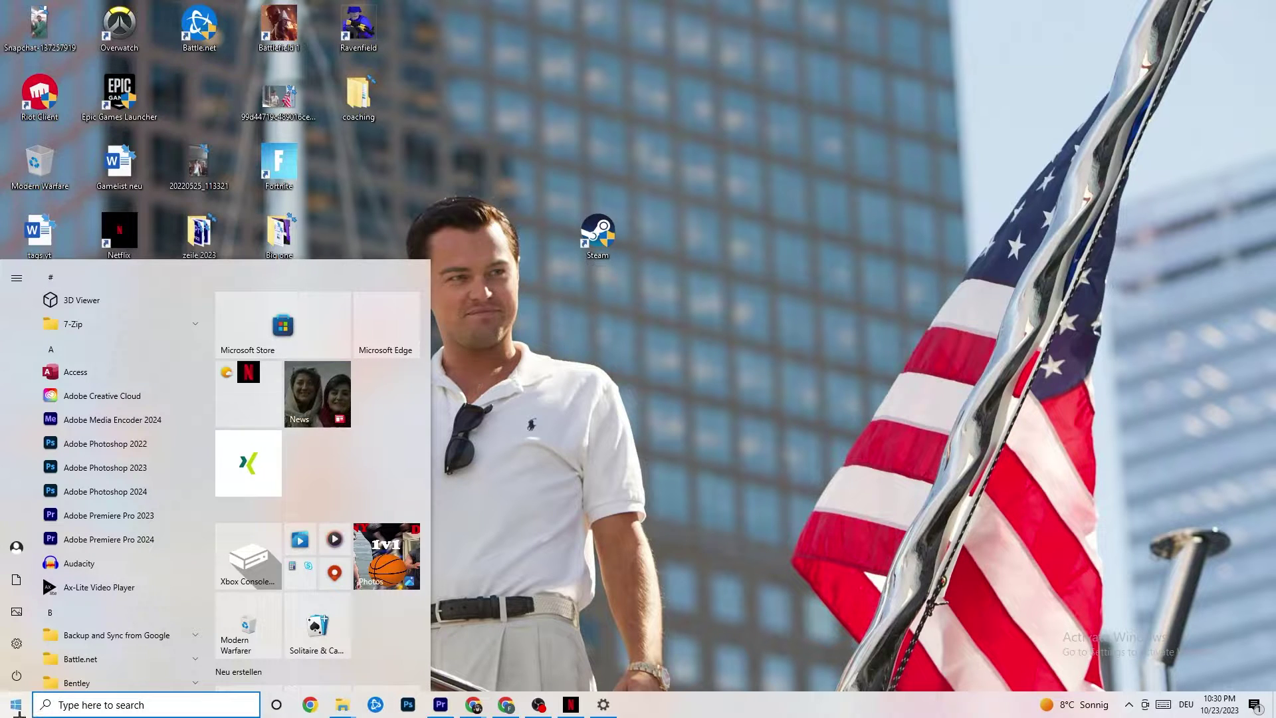
{"action": "left_click", "coordinate": [17, 643]}
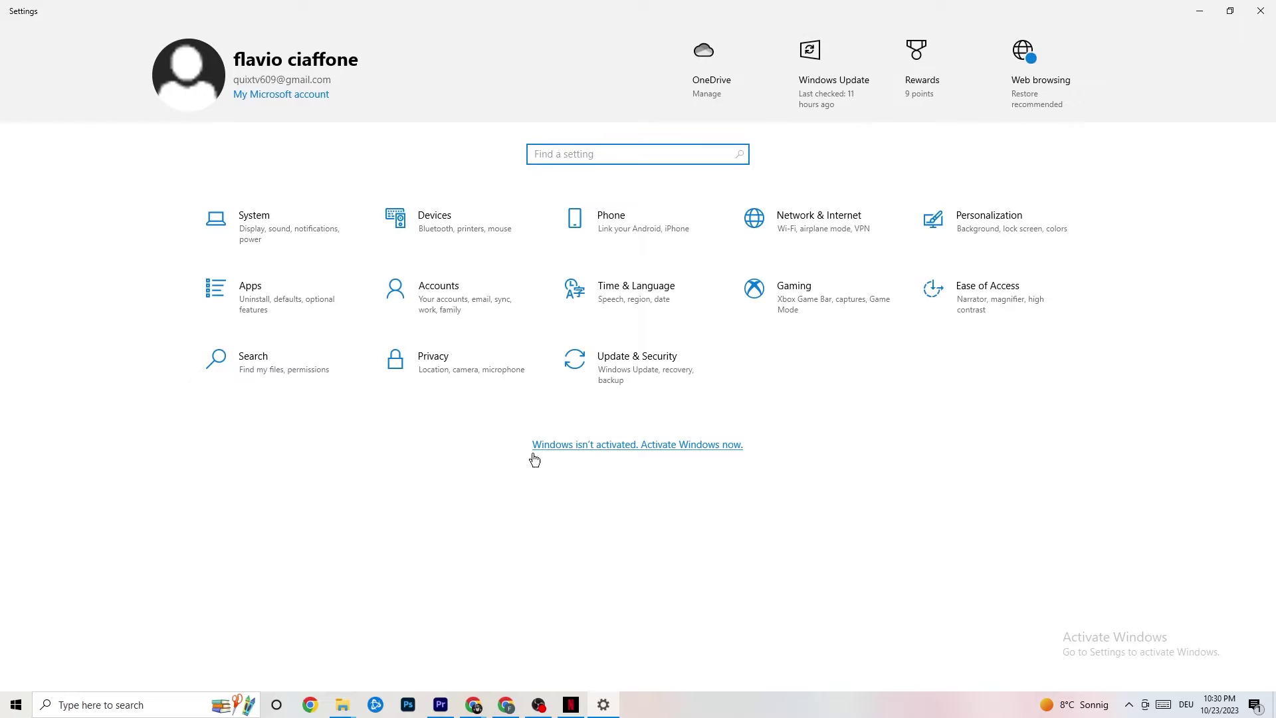
{"action": "left_click", "coordinate": [279, 225]}
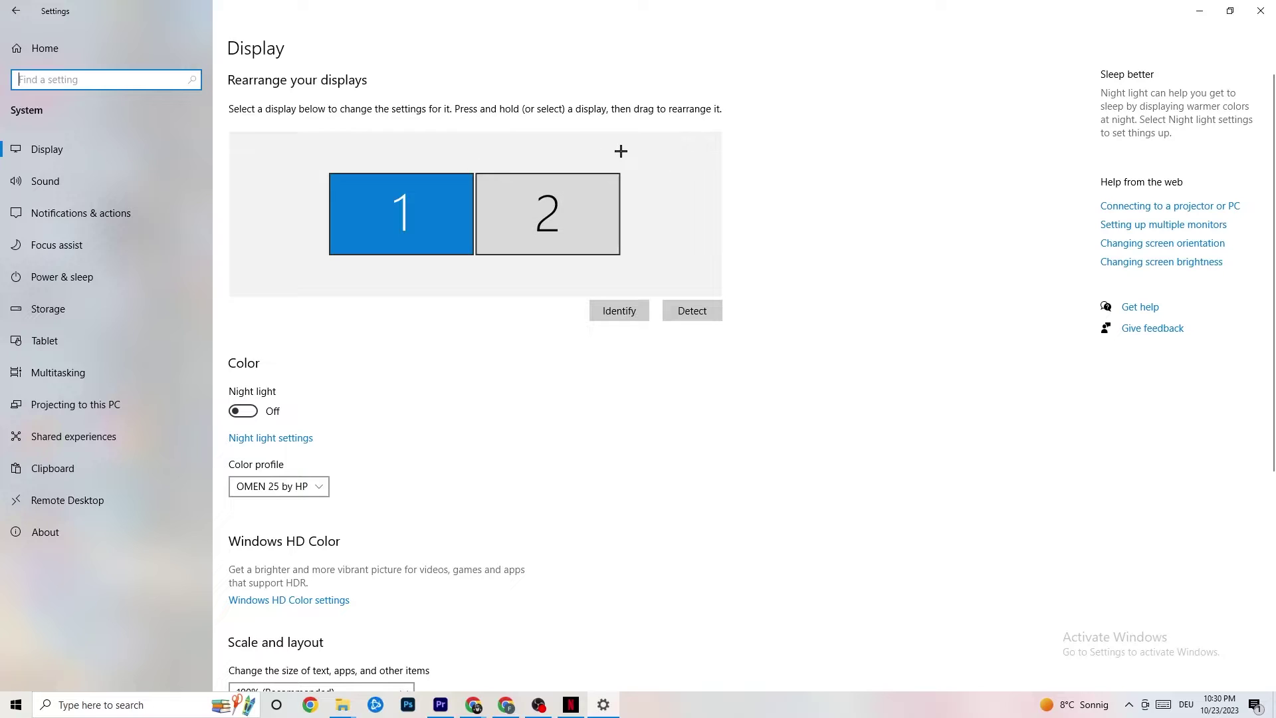
Keep the text scaling at 100% (Recommended) on the Display page
{"action": "scroll", "coordinate": [620, 149], "scroll_direction": "down", "scroll_amount": 5}
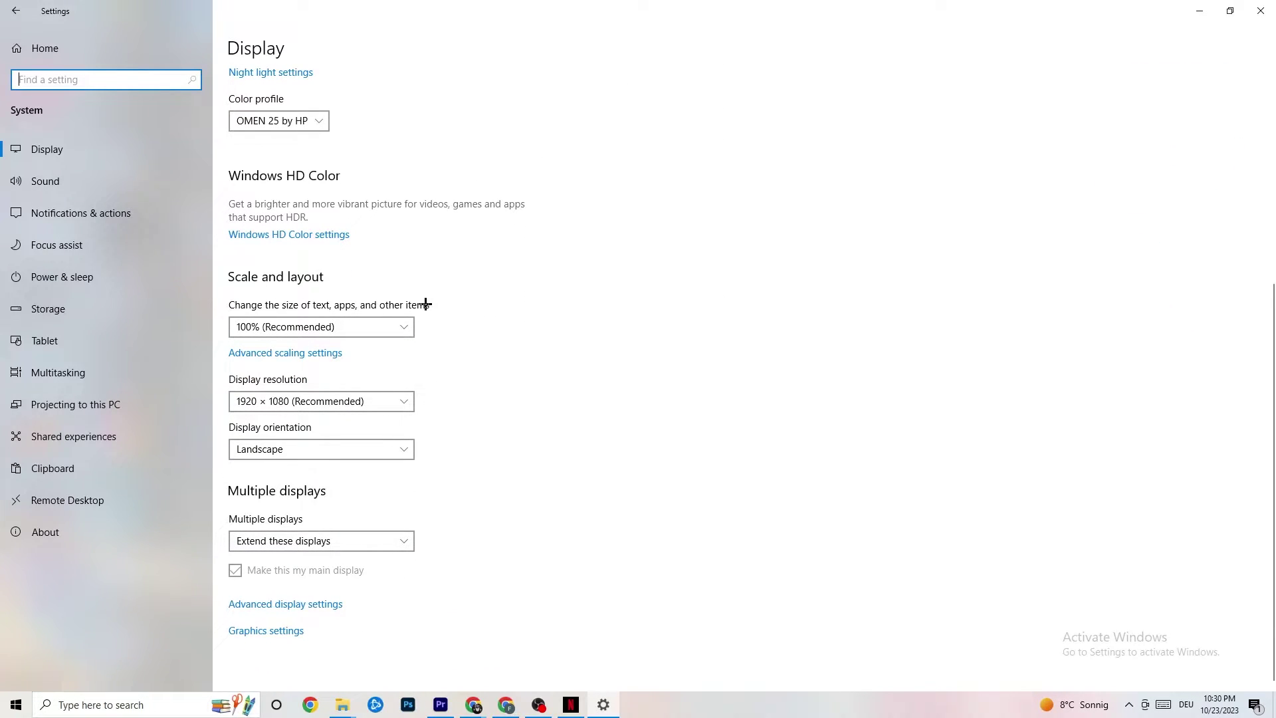
{"action": "left_click", "coordinate": [364, 321]}
{"action": "left_click", "coordinate": [503, 259]}
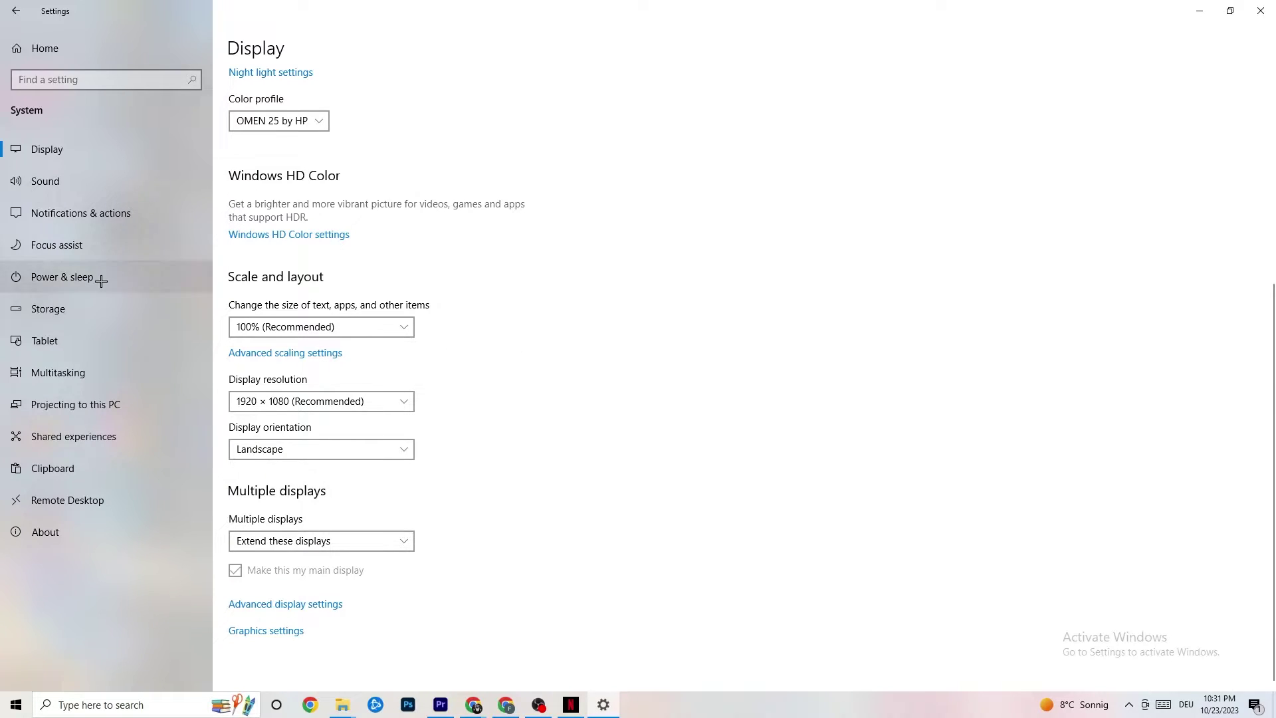
Open Power & sleep, review the power plans in Power Options, then close that window
{"action": "left_click", "coordinate": [79, 274]}
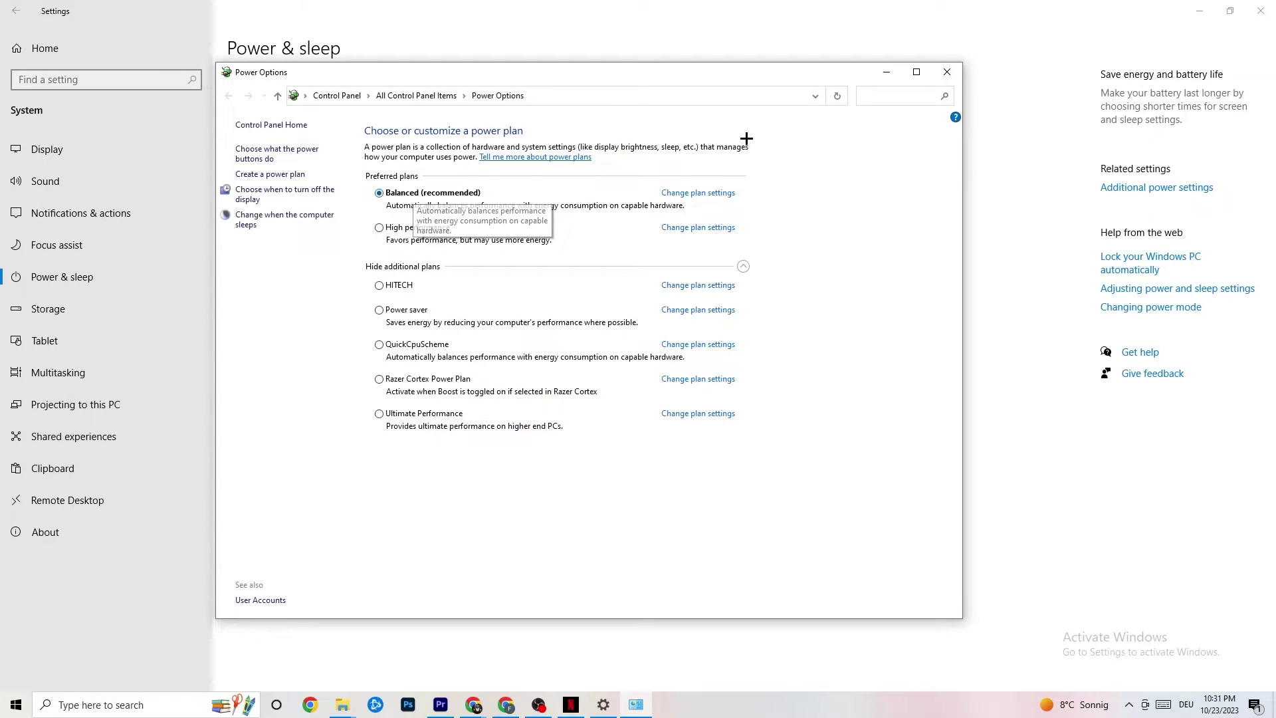
{"action": "left_click", "coordinate": [946, 71]}
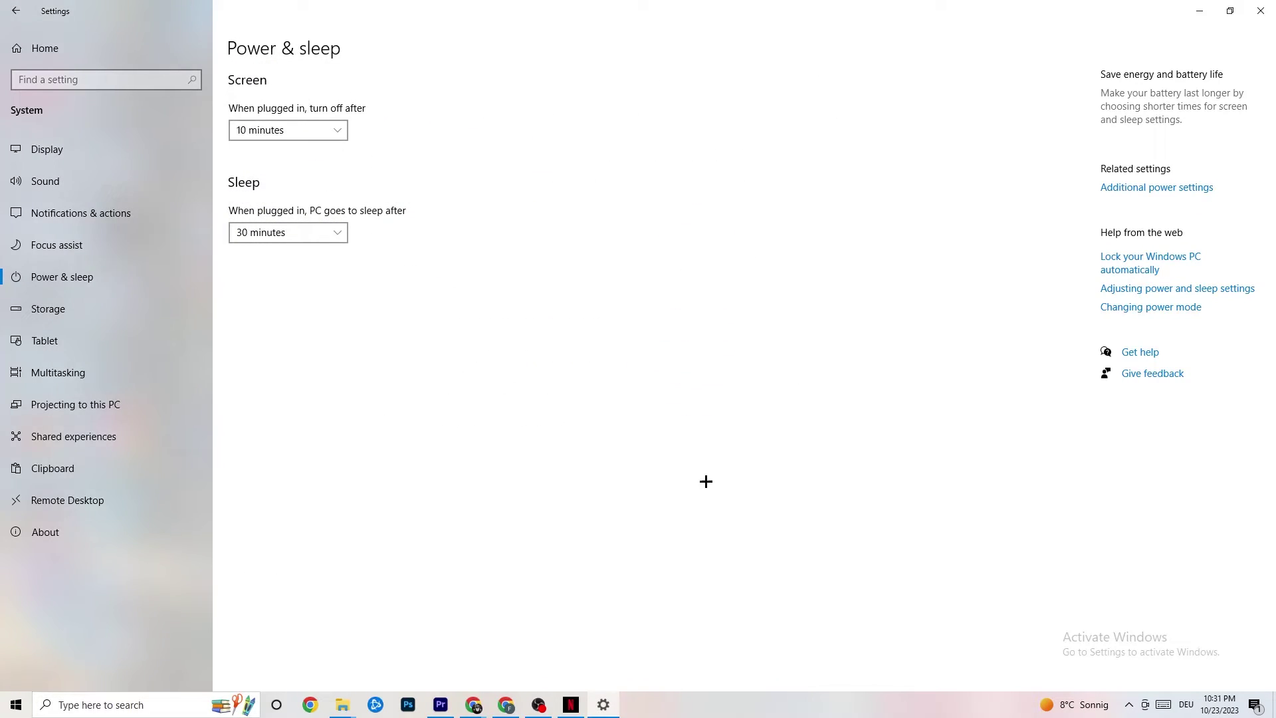
Open Storage Sense configuration and leave Run Storage Sense set to Every week
{"action": "left_click", "coordinate": [100, 315]}
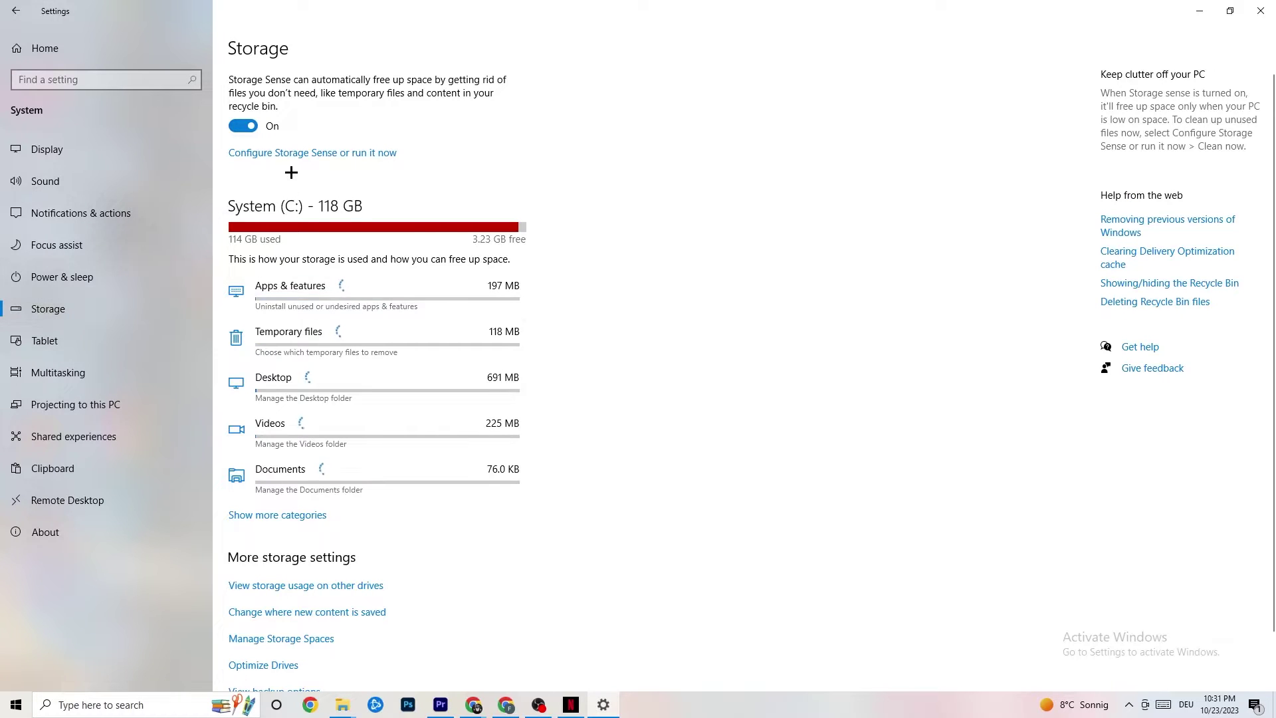
{"action": "left_click", "coordinate": [301, 154]}
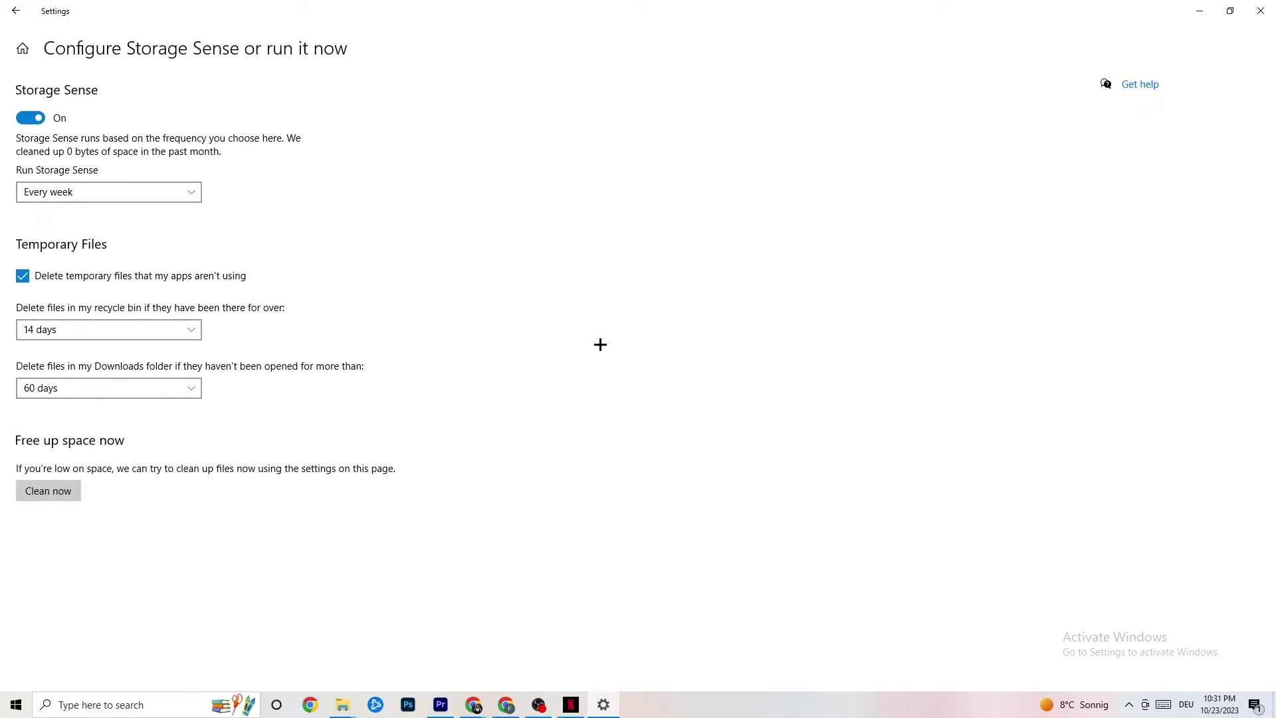
{"action": "left_click", "coordinate": [188, 198]}
{"action": "left_click", "coordinate": [148, 193]}
{"action": "left_click", "coordinate": [132, 193]}
{"action": "left_click", "coordinate": [378, 212]}
Go from Settings home to Gaming with Xbox Game Bar off, then to Captures
{"action": "left_click", "coordinate": [16, 11]}
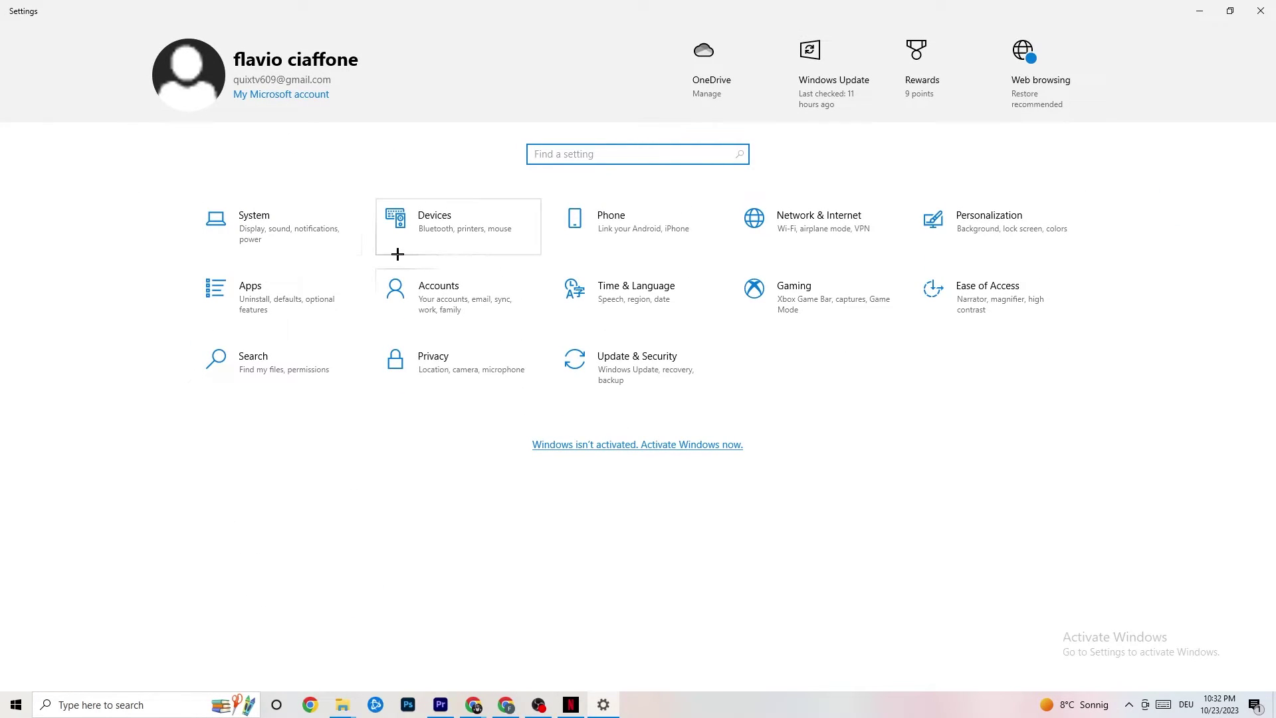
{"action": "left_click", "coordinate": [848, 299]}
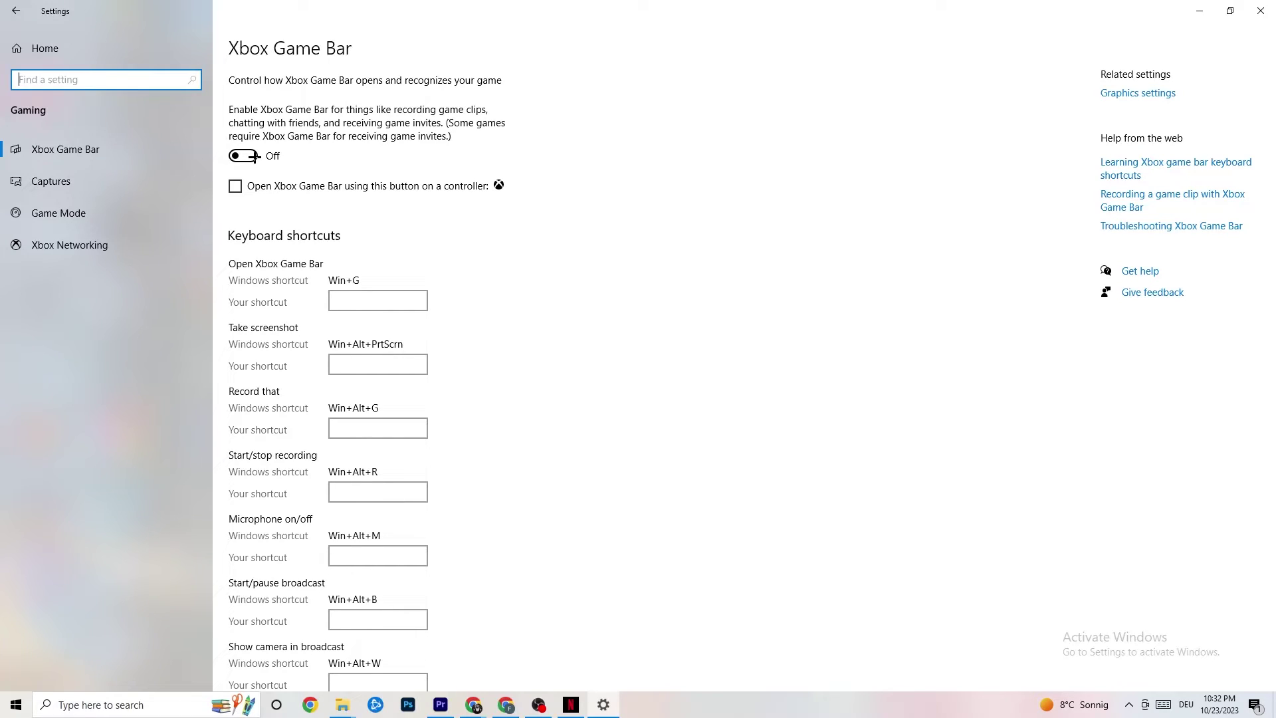
{"action": "left_click", "coordinate": [46, 181]}
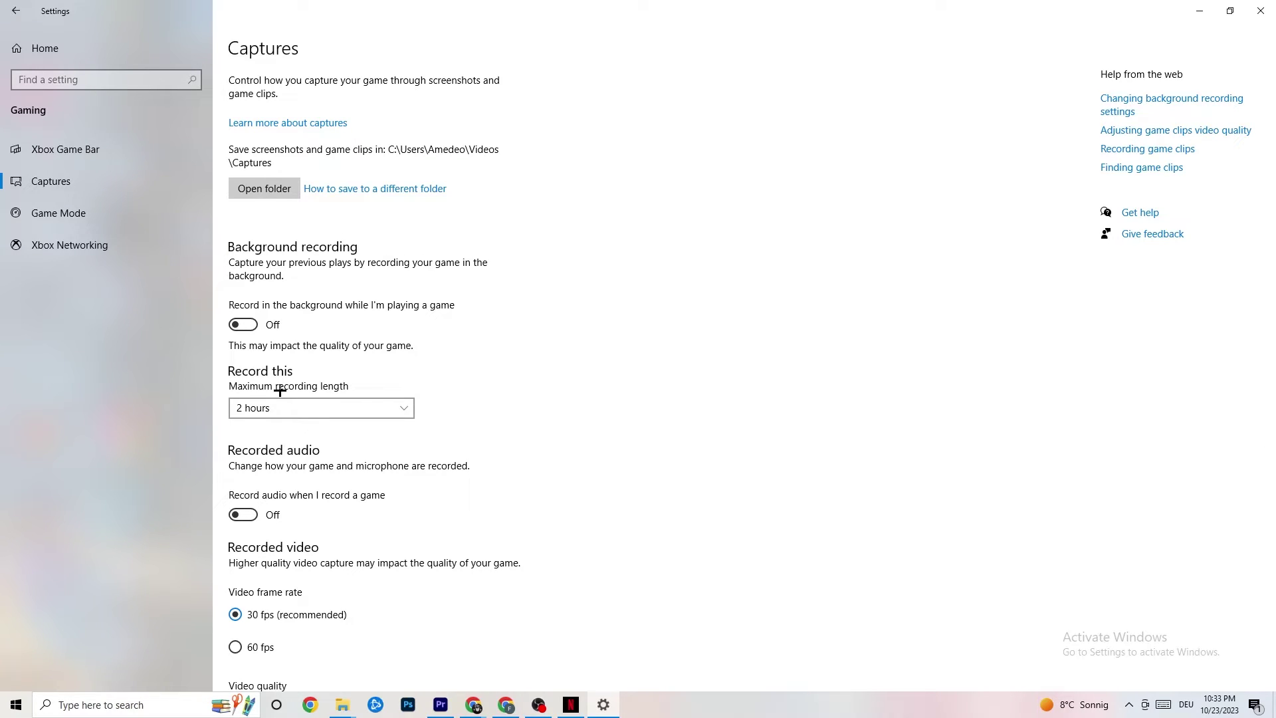
Verify the Game Mode toggle is On, then go back to Settings home
{"action": "left_click", "coordinate": [116, 214]}
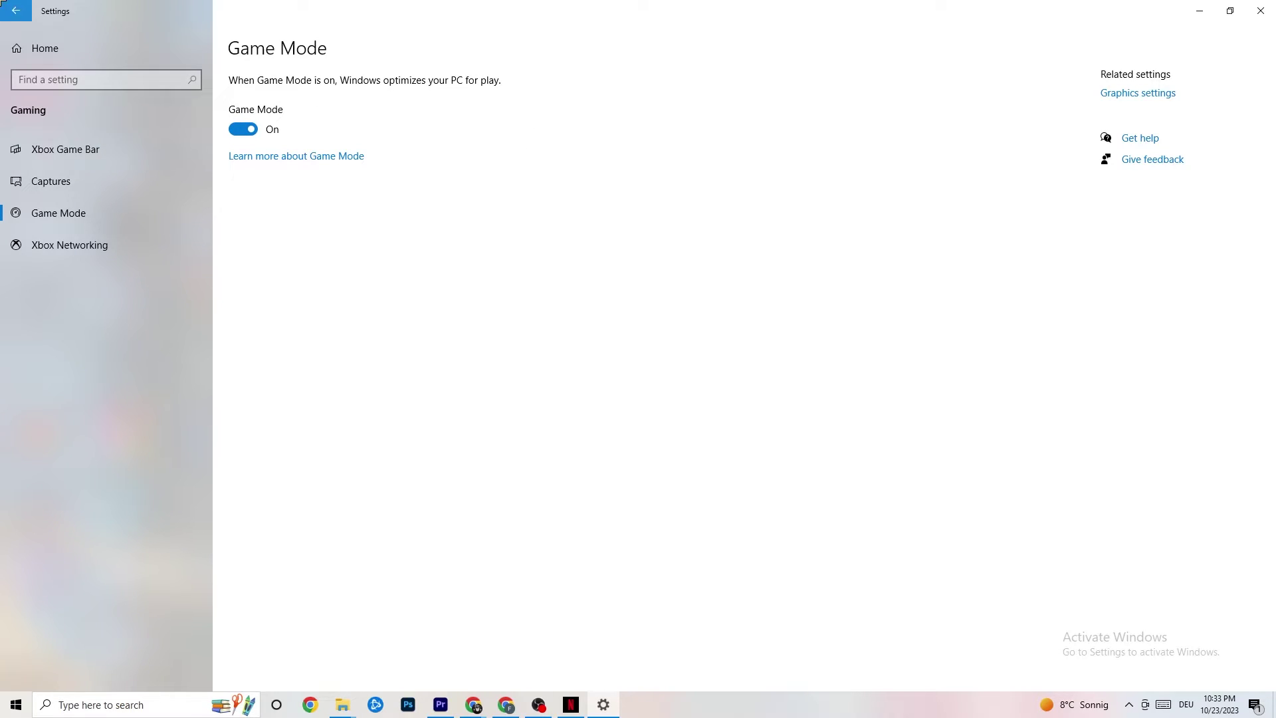
{"action": "left_click", "coordinate": [16, 11]}
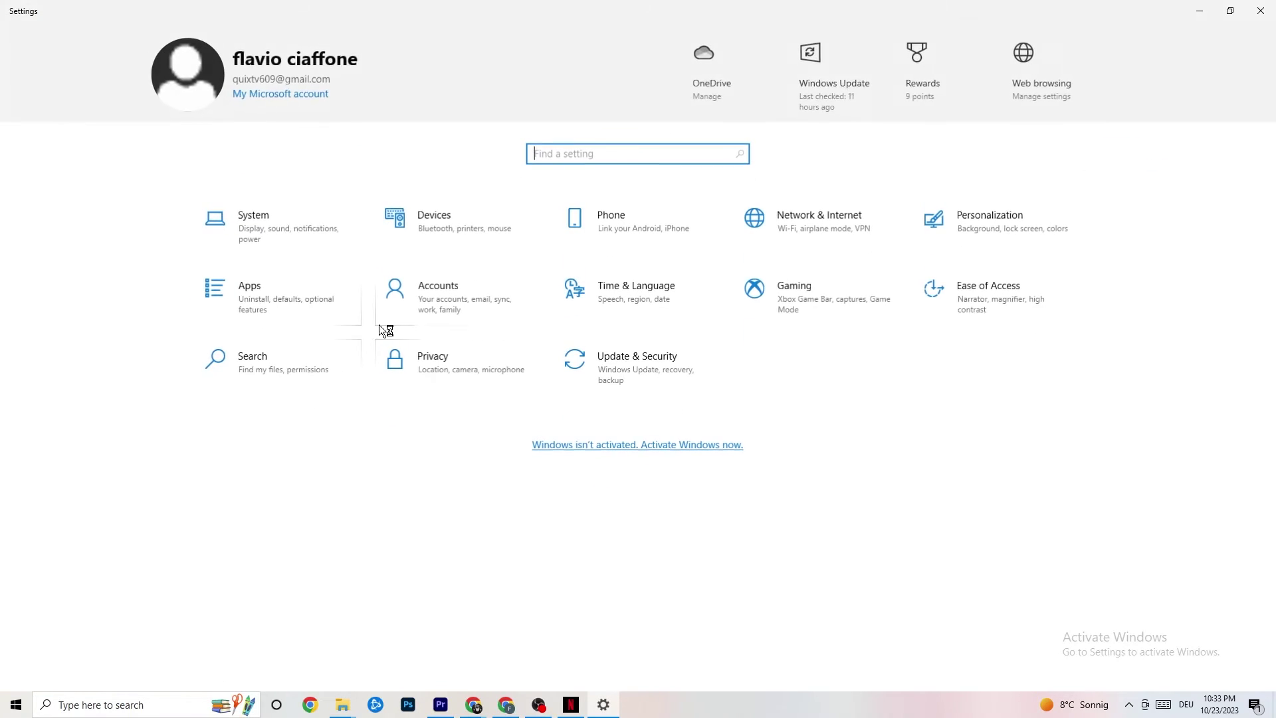
Confirm Windows Update shows 'You're up to date' under Update & Security, then close Settings
{"action": "left_click", "coordinate": [673, 386]}
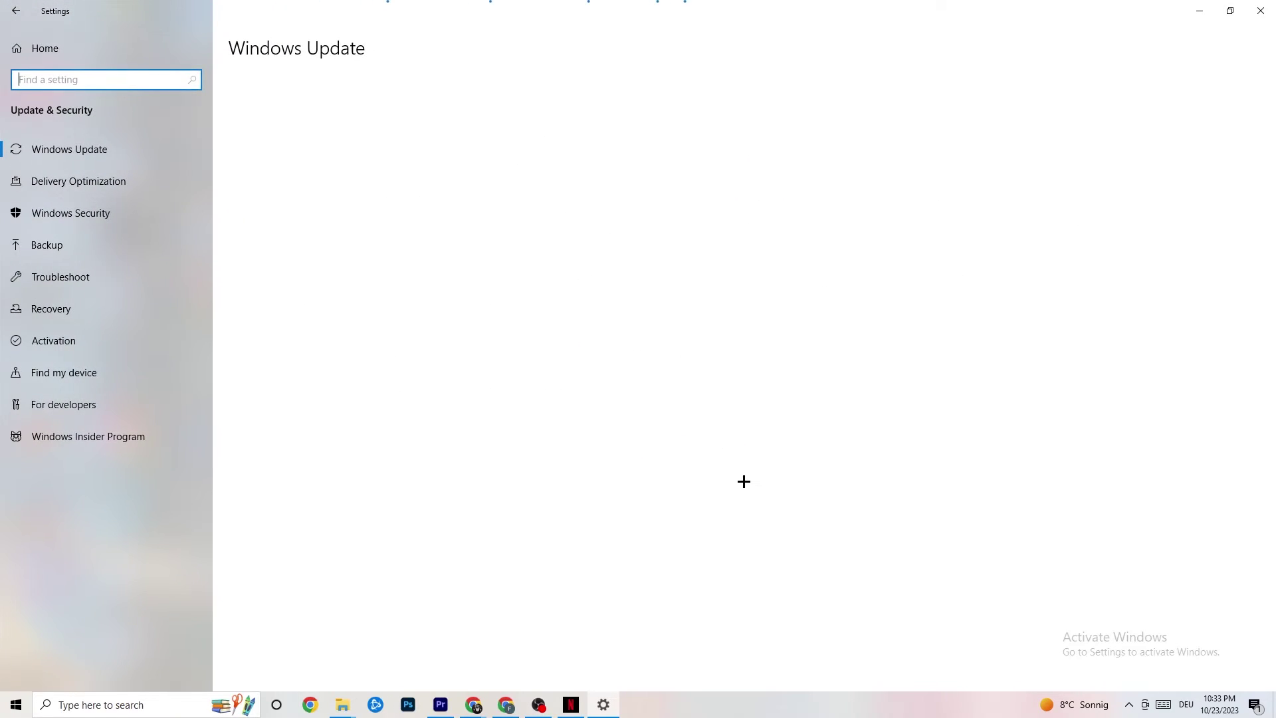
{"action": "left_click", "coordinate": [73, 275]}
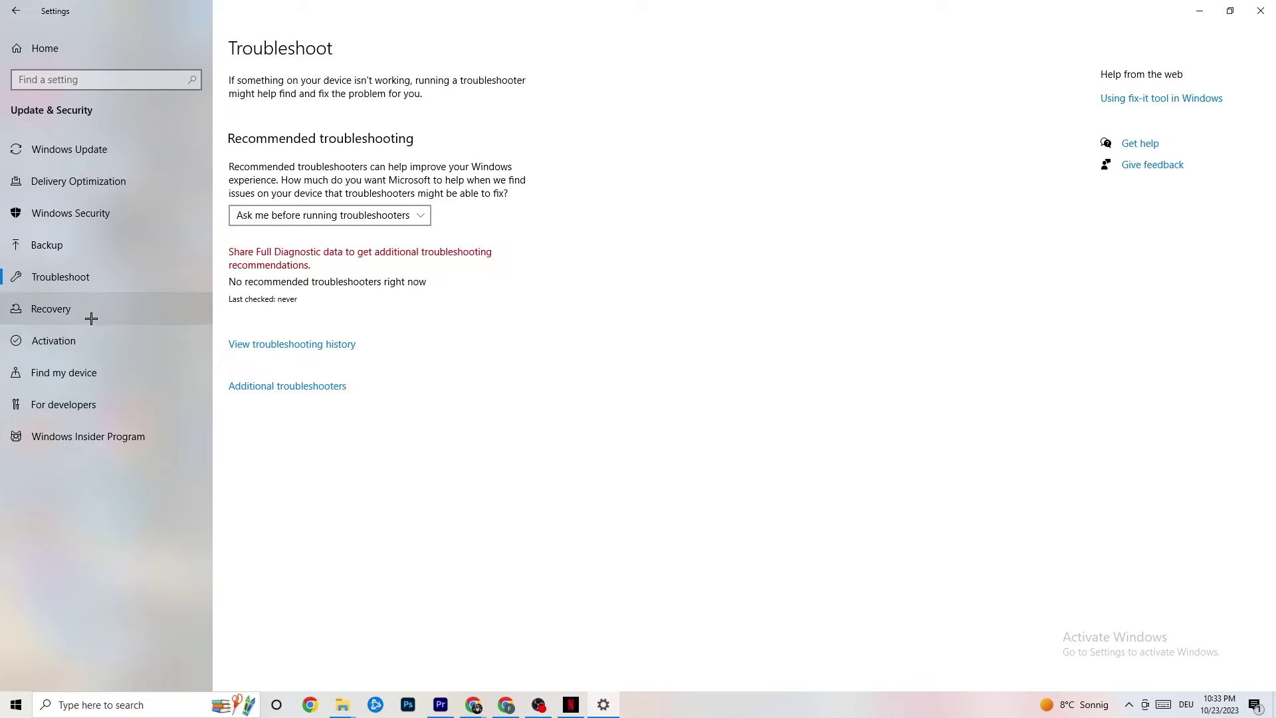
{"action": "left_click", "coordinate": [73, 148]}
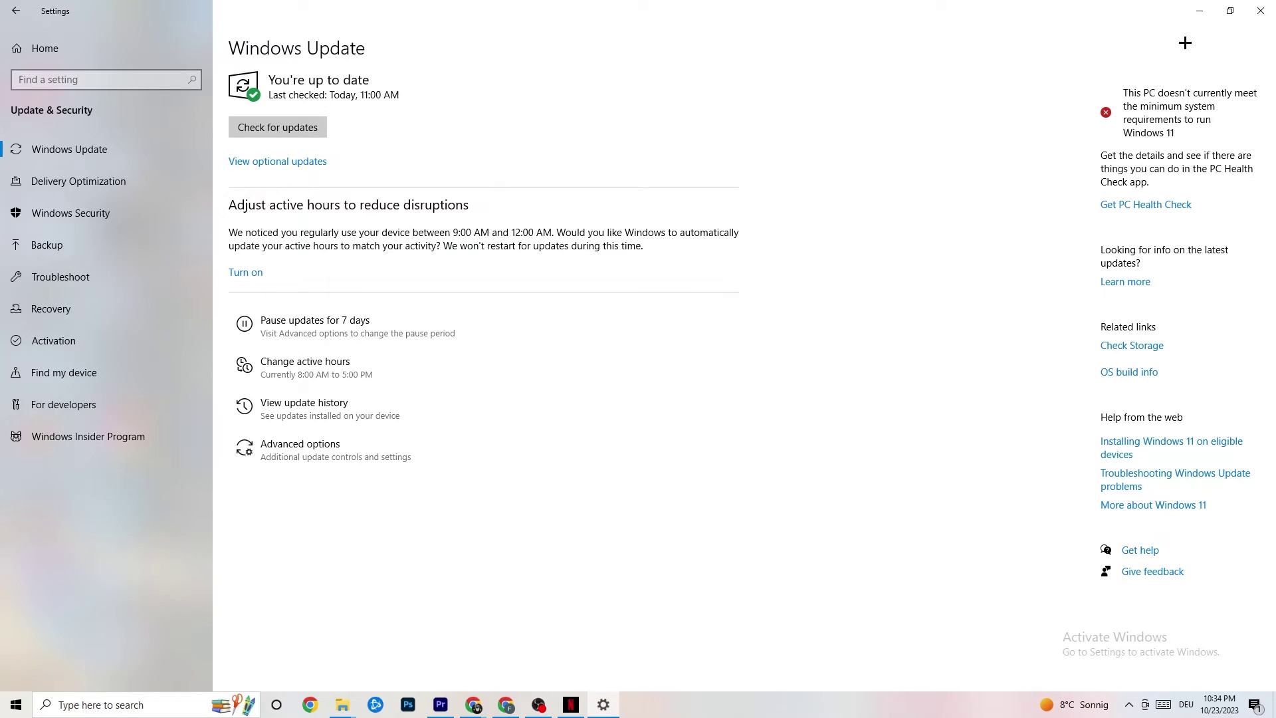
{"action": "left_click", "coordinate": [1245, 14]}
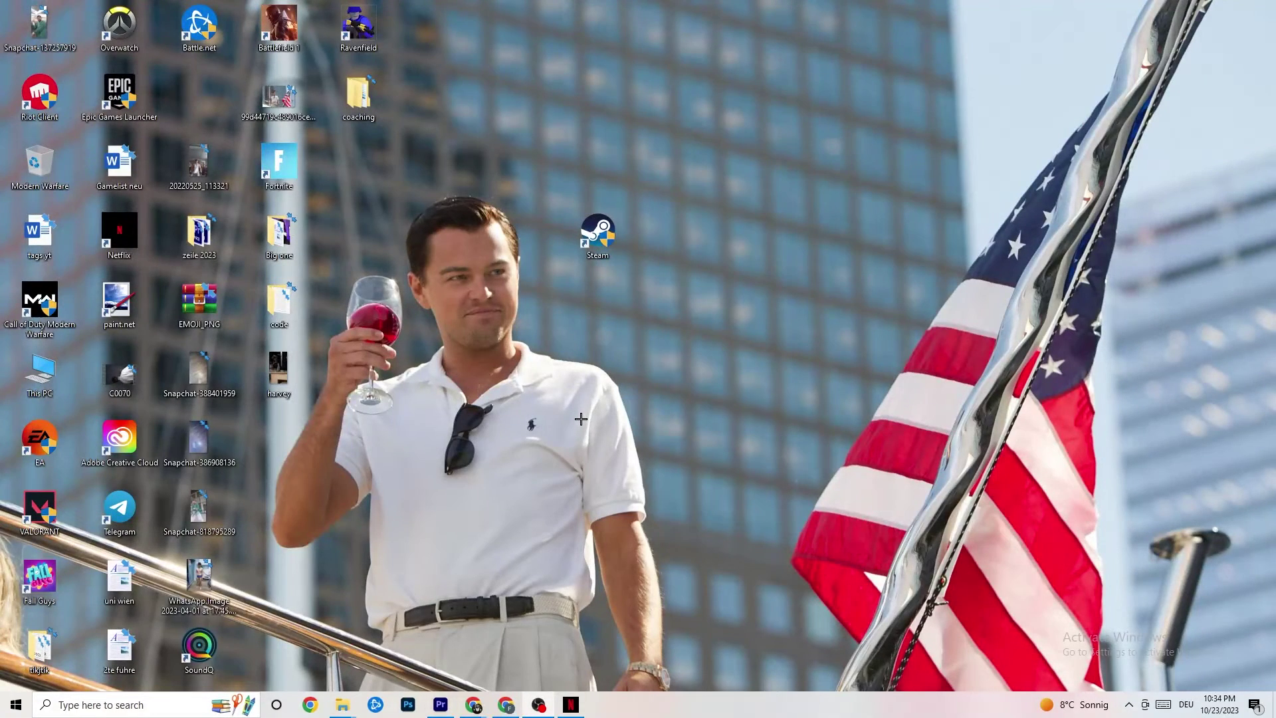